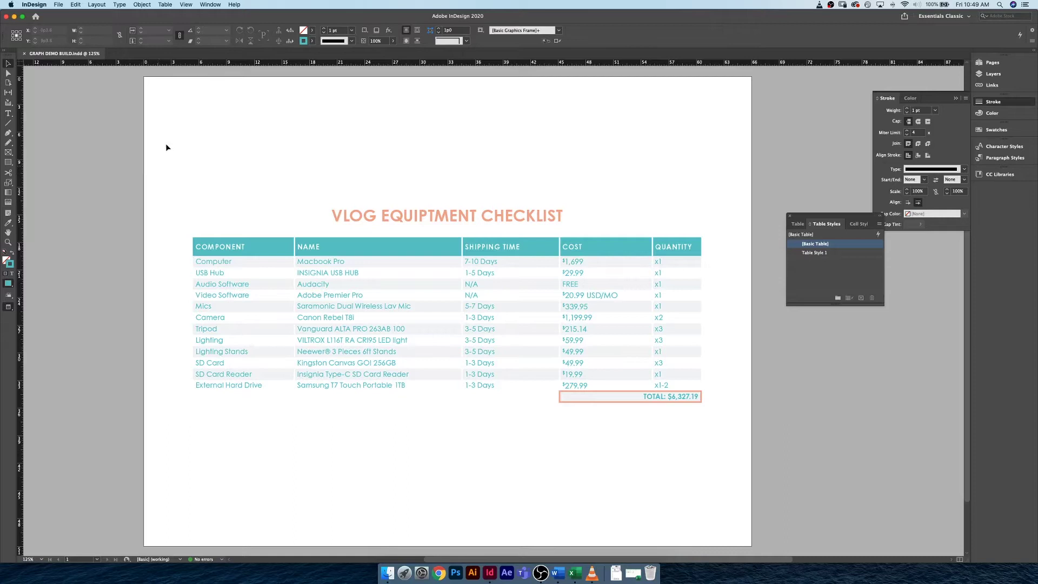
Create a blank Letter-size print document in landscape orientation, which opens as Untitled-2
left_click(58, 5)
mouse_move(61, 17)
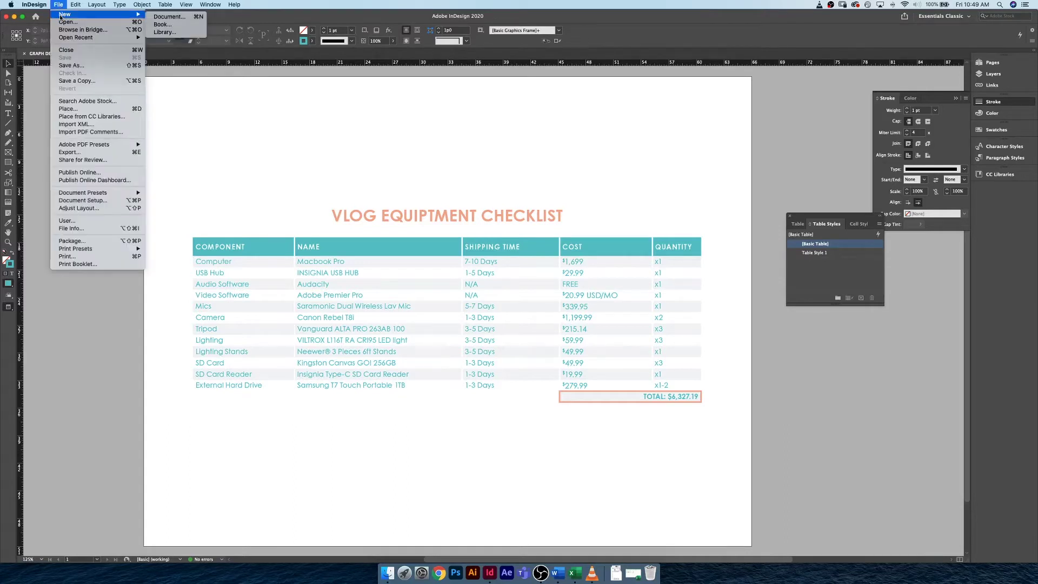
left_click(158, 18)
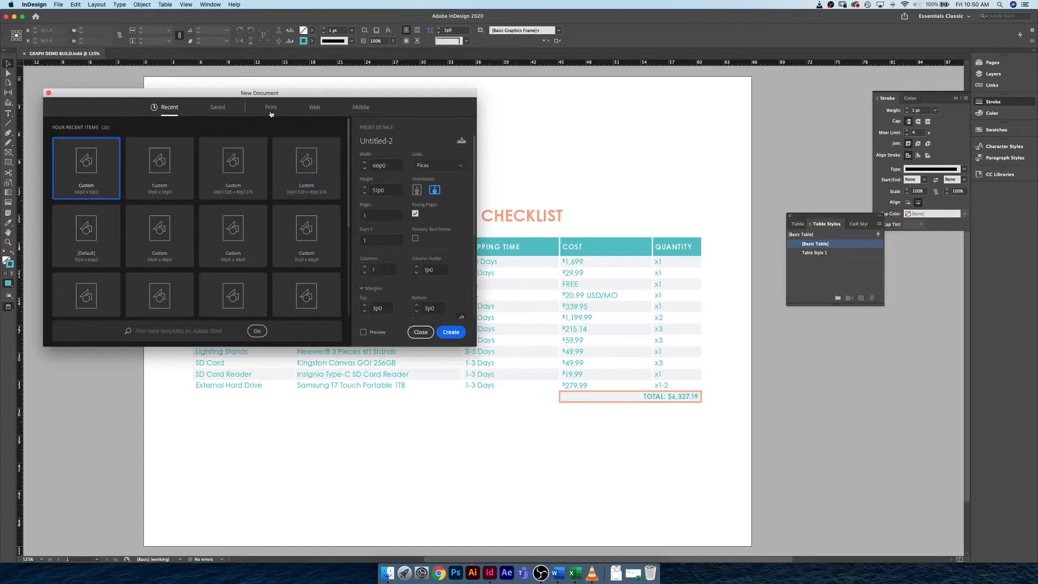
left_click(271, 111)
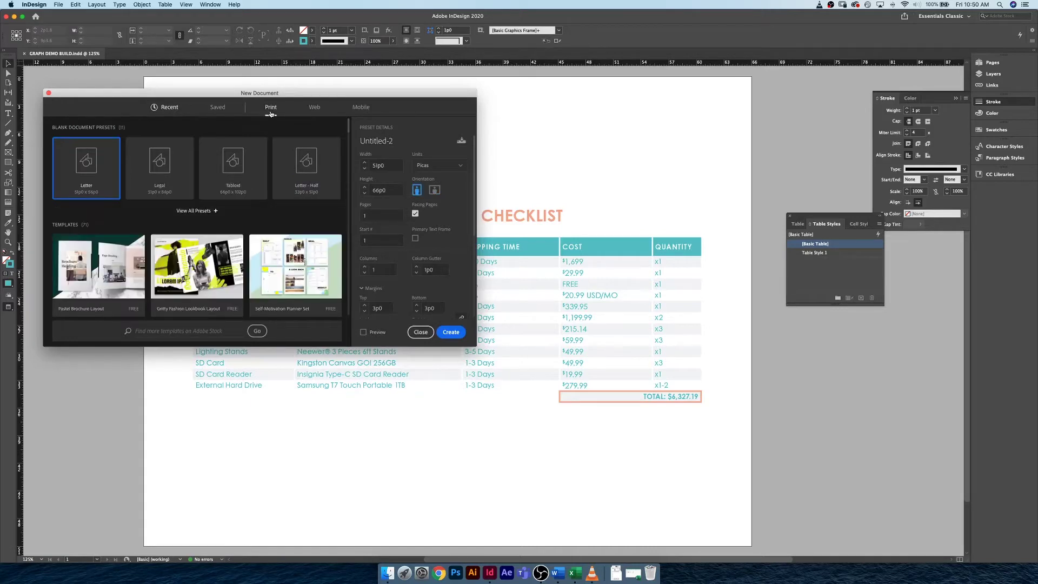
left_click(435, 190)
left_click(450, 332)
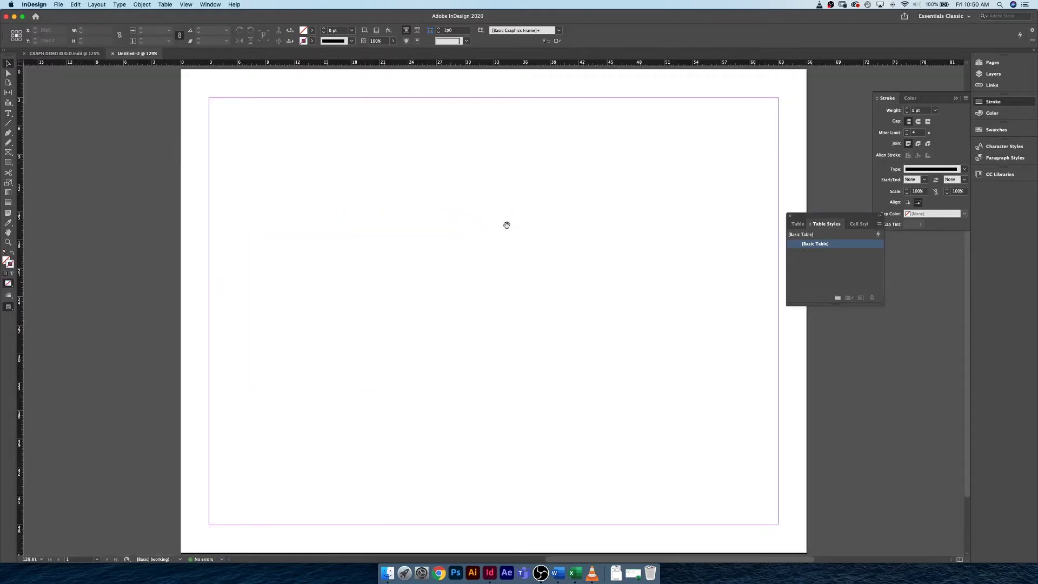
left_click_drag(506, 224, 480, 220)
left_click(387, 573)
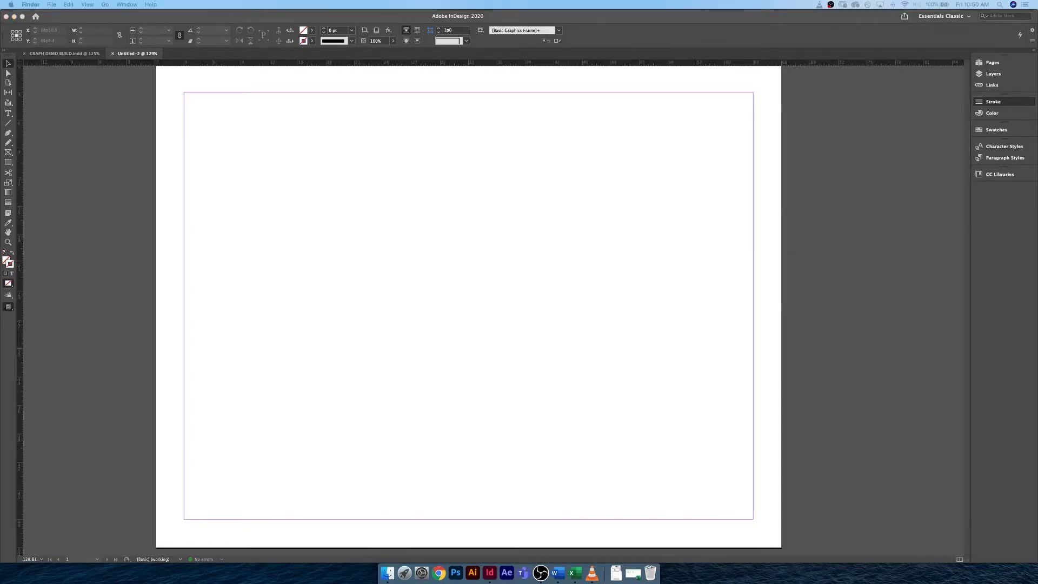
key("super+n")
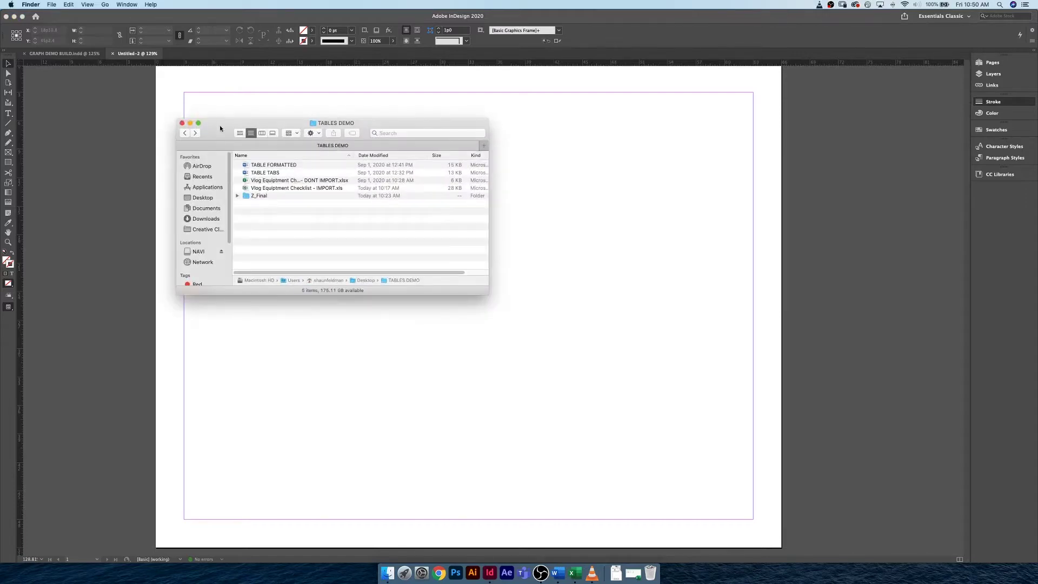
left_click_drag(219, 128, 89, 128)
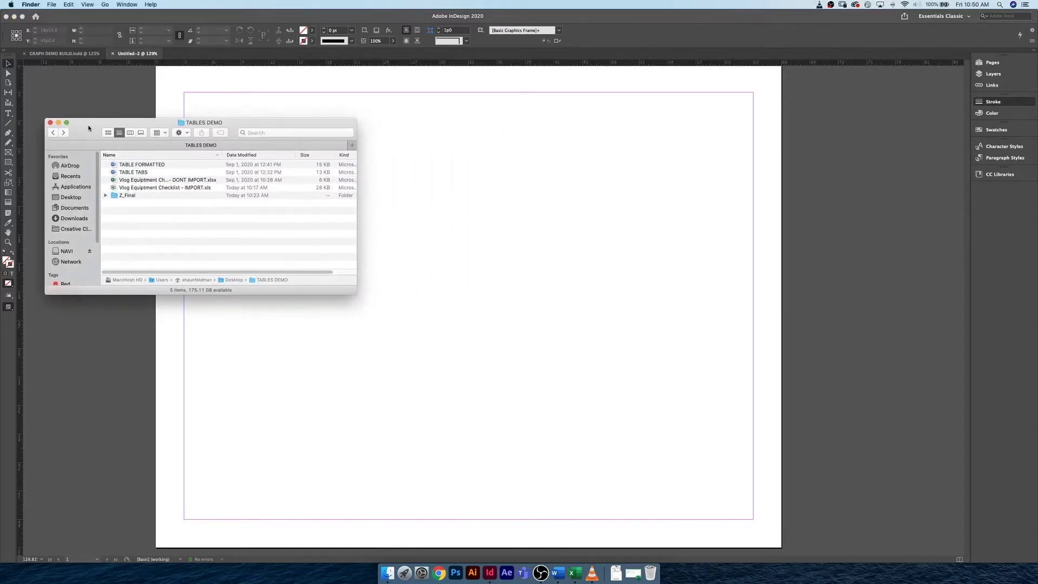
left_click(182, 181)
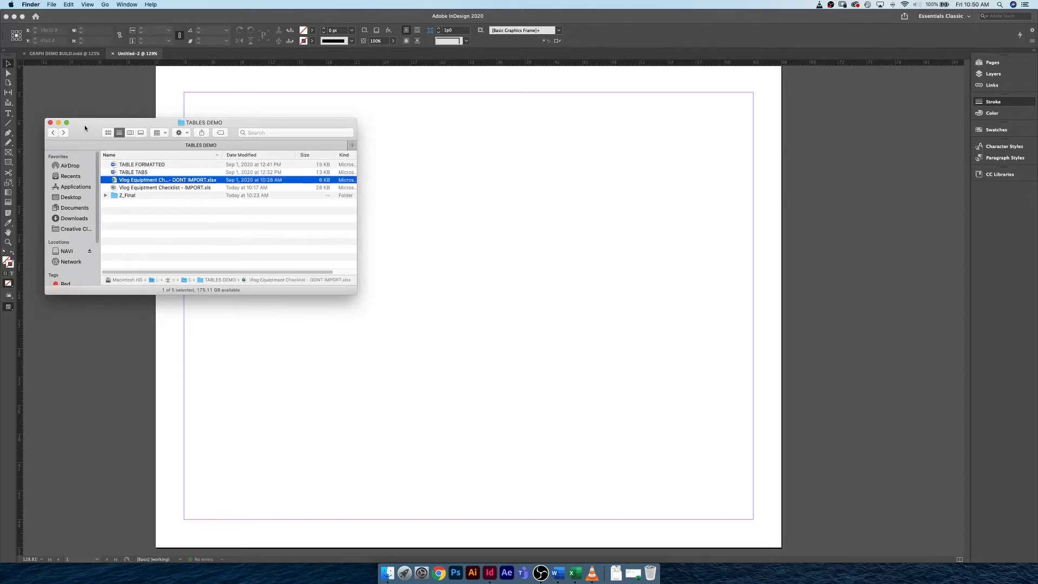
left_click_drag(84, 124, 99, 199)
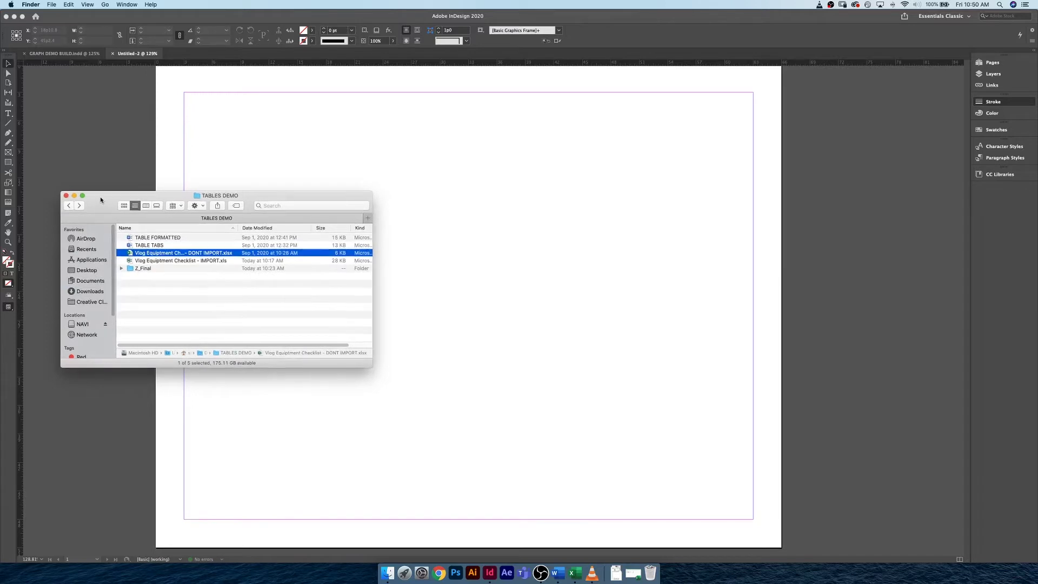
left_click(256, 162)
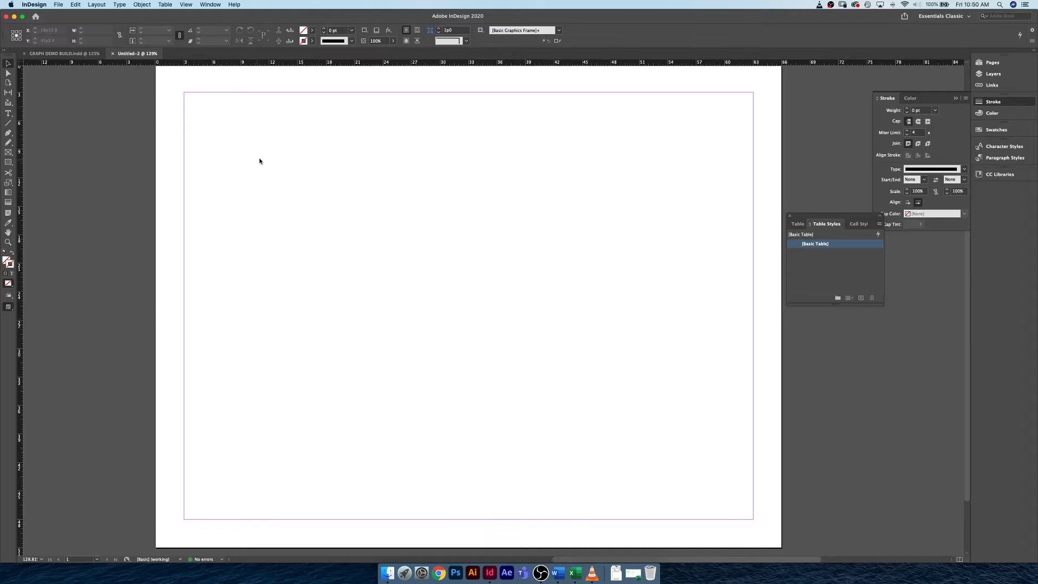
key("super+d")
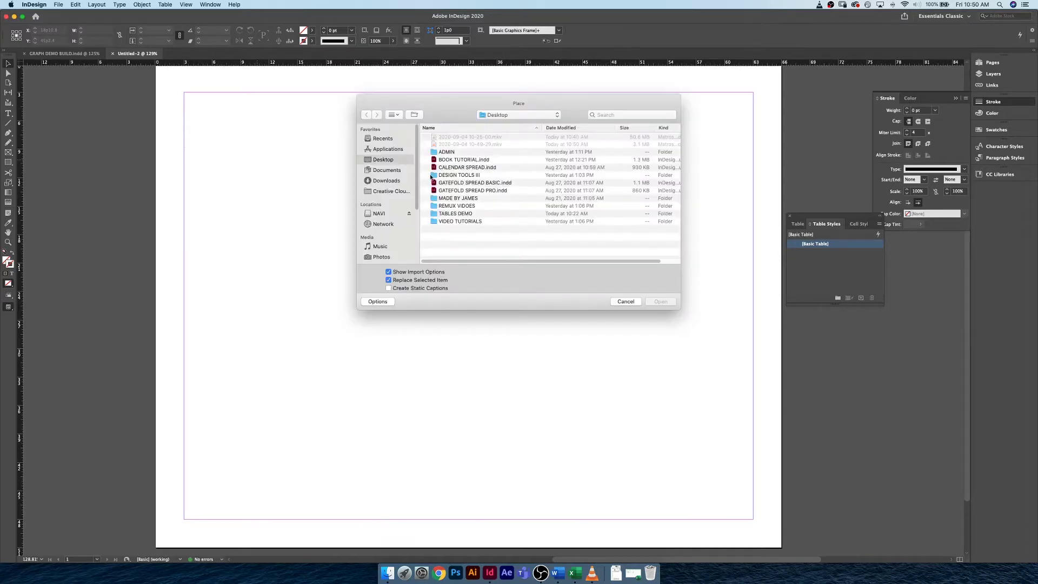
left_click(484, 214)
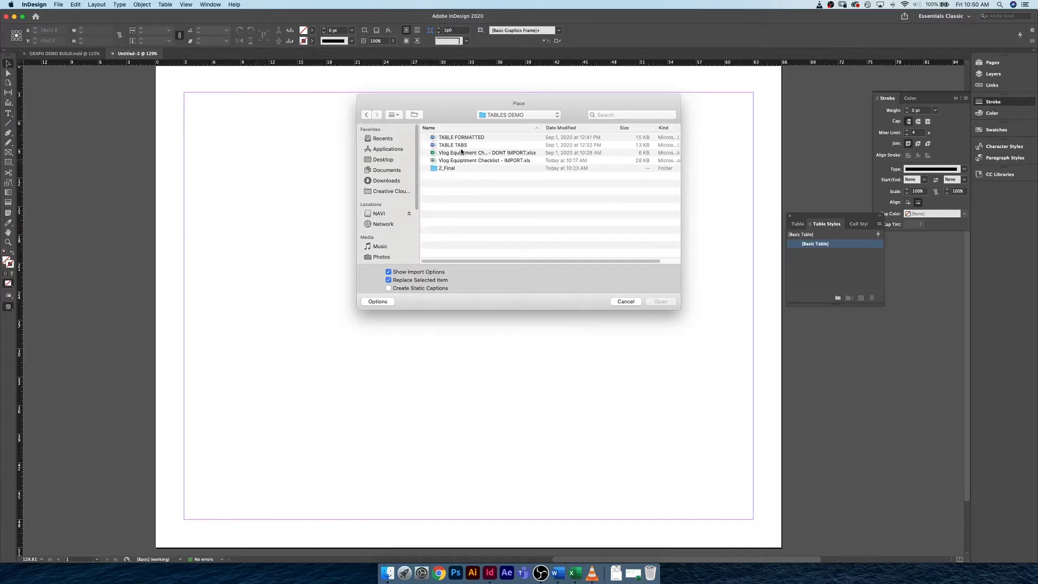
left_click(444, 153)
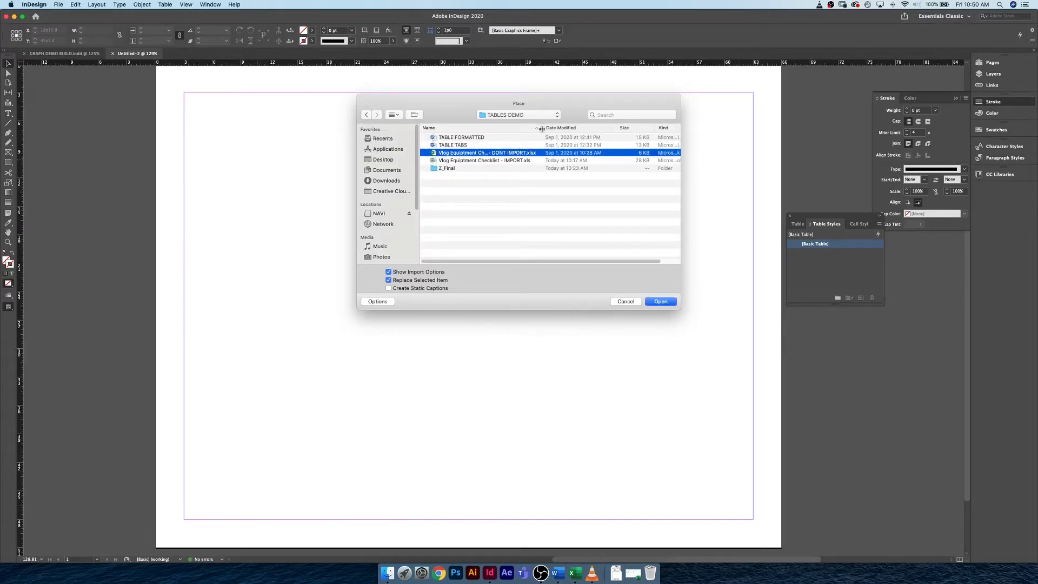
left_click_drag(543, 128, 565, 129)
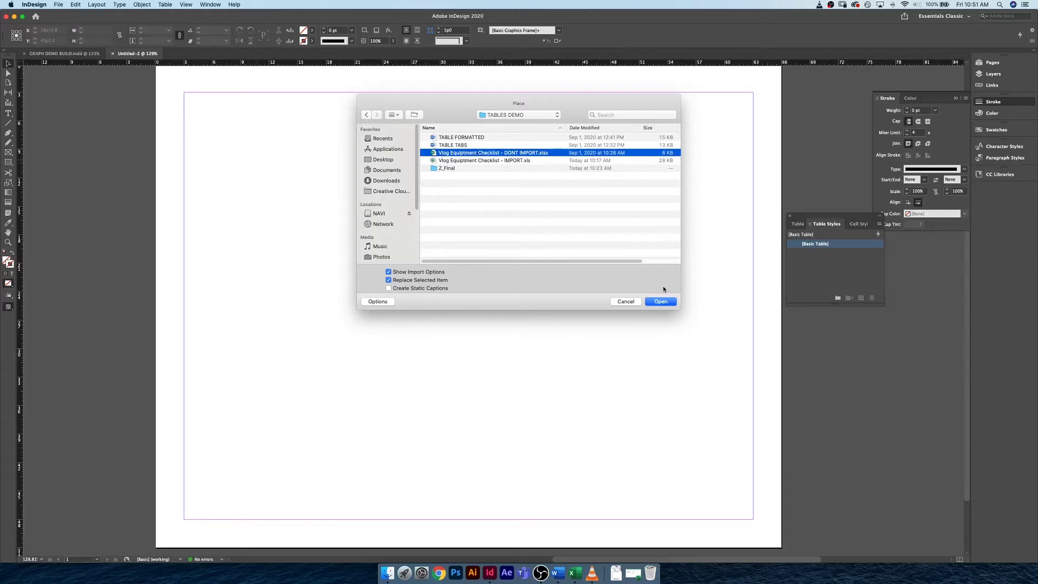
left_click(660, 301)
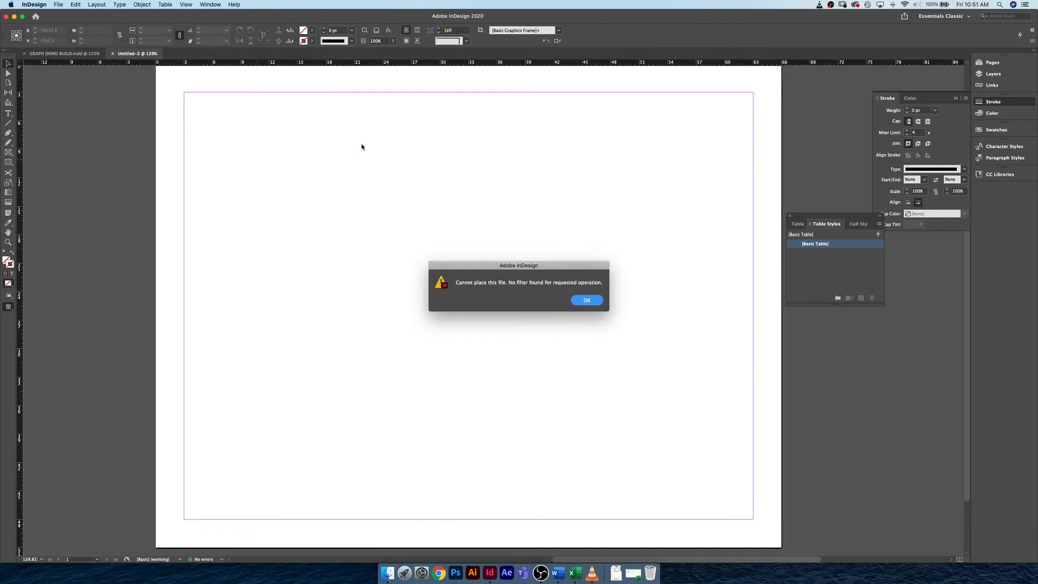
left_click_drag(480, 267, 418, 212)
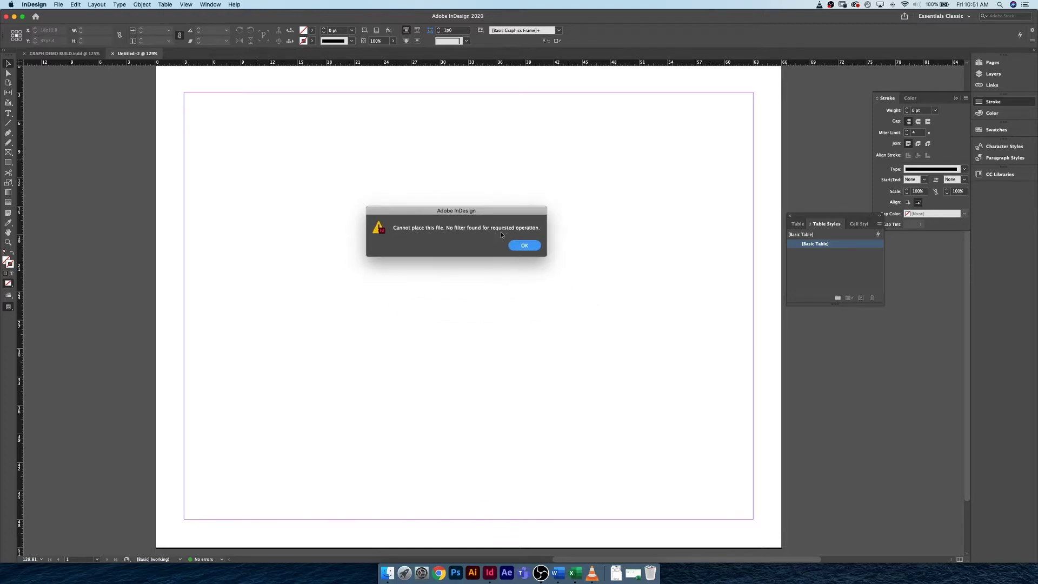
left_click(531, 246)
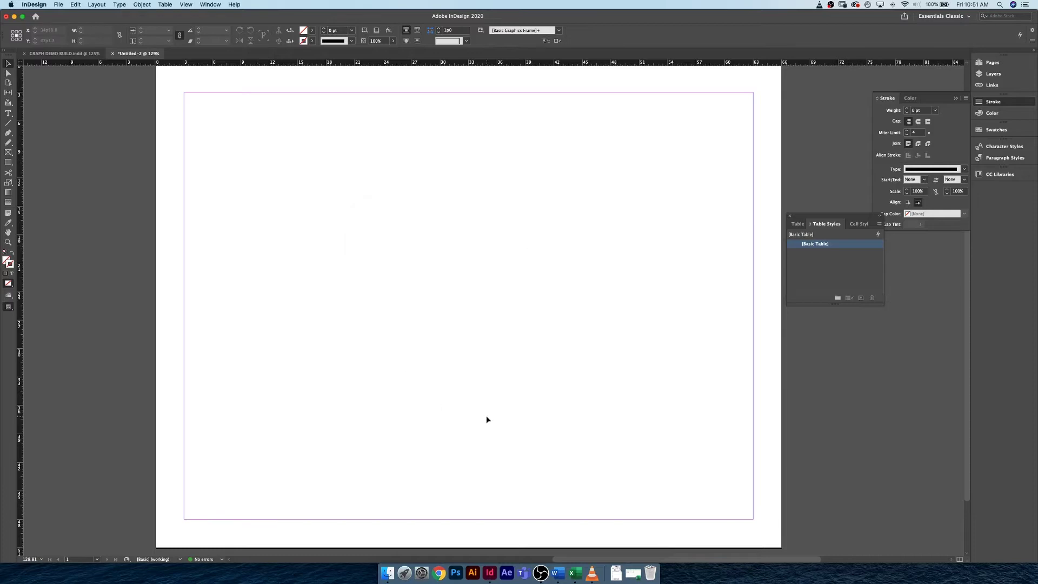
In Excel, select cell B16, switch Save As format to .xlsx then back to .xls, and cancel
left_click(575, 572)
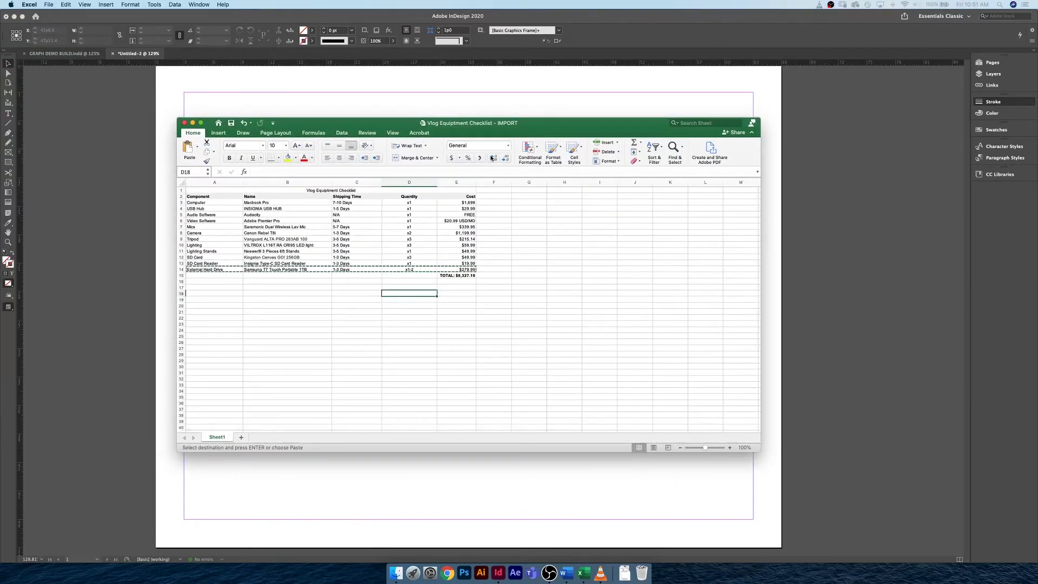
left_click(293, 282)
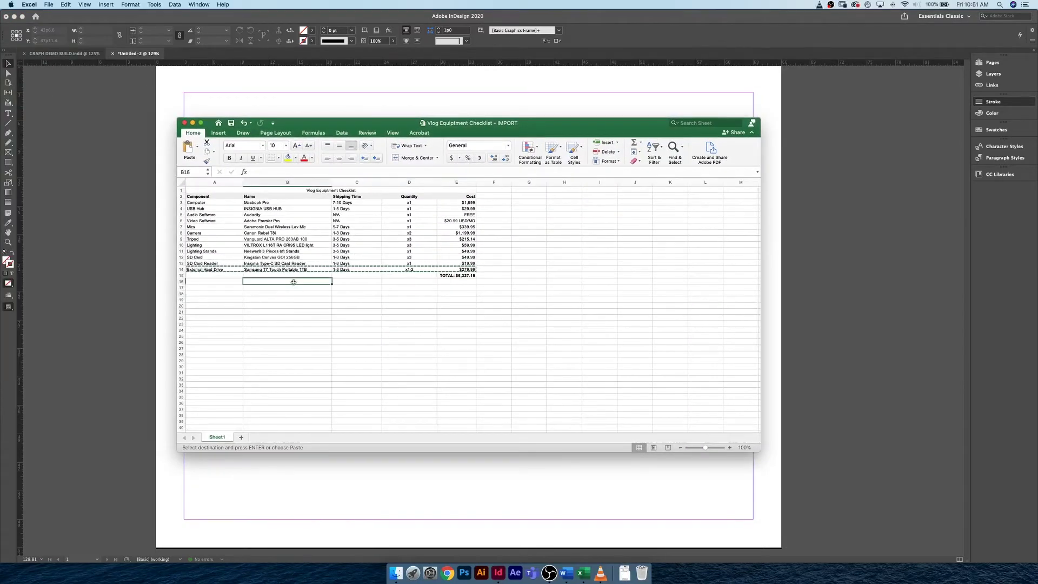
key("super+s")
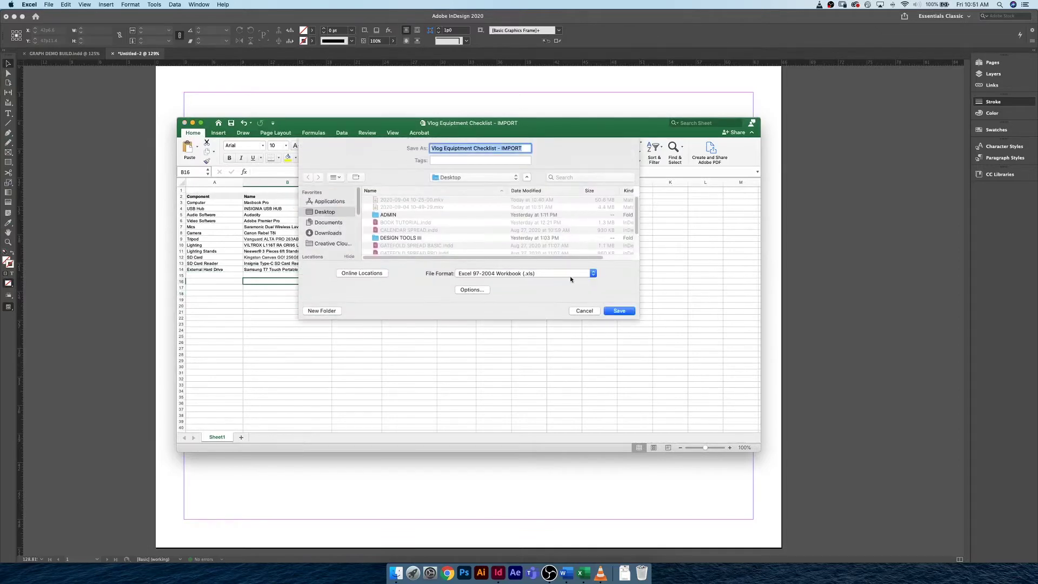
left_click(542, 274)
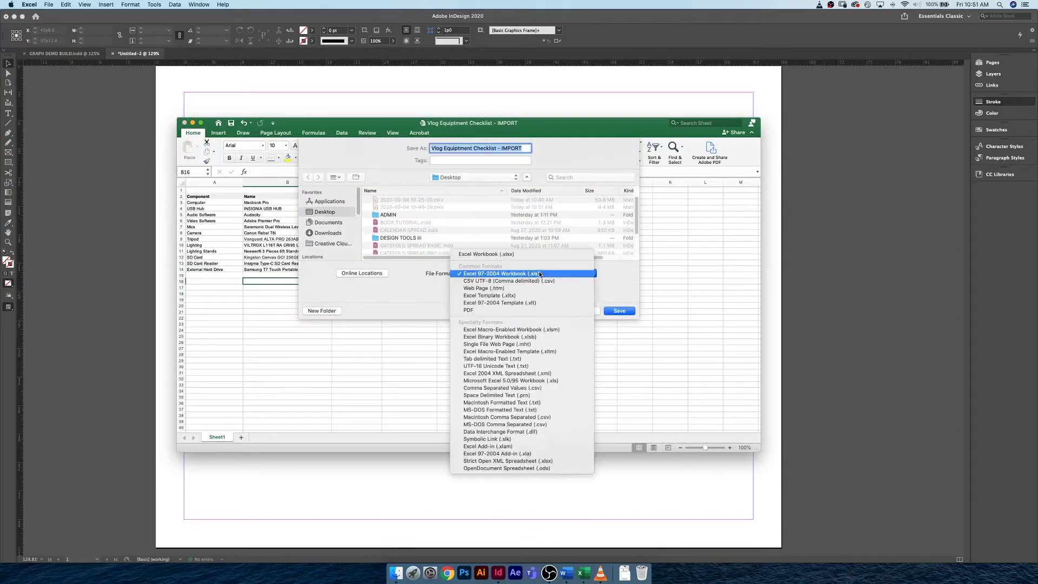
left_click(515, 254)
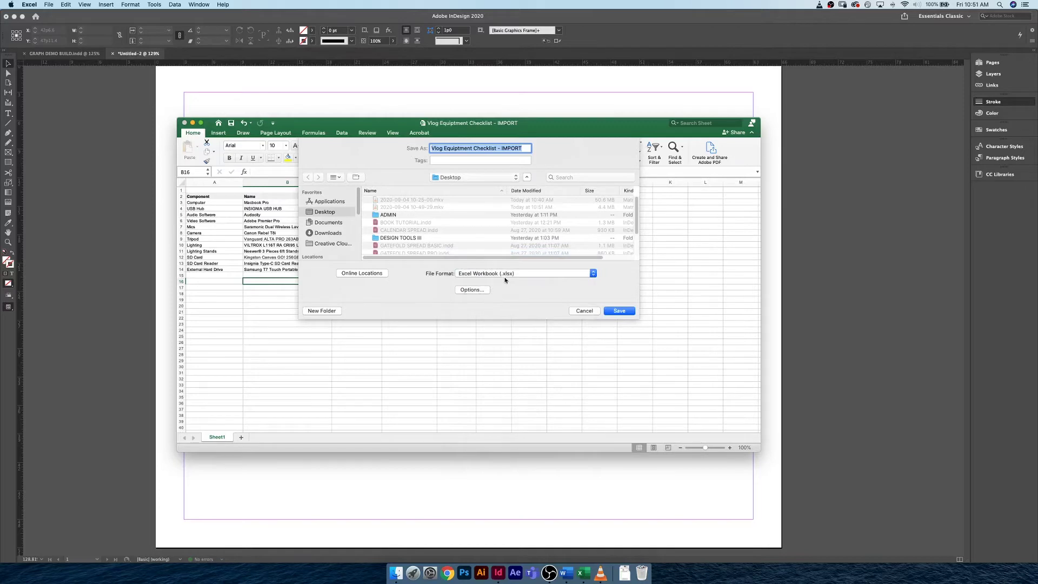
scroll(401, 225, "down", 1)
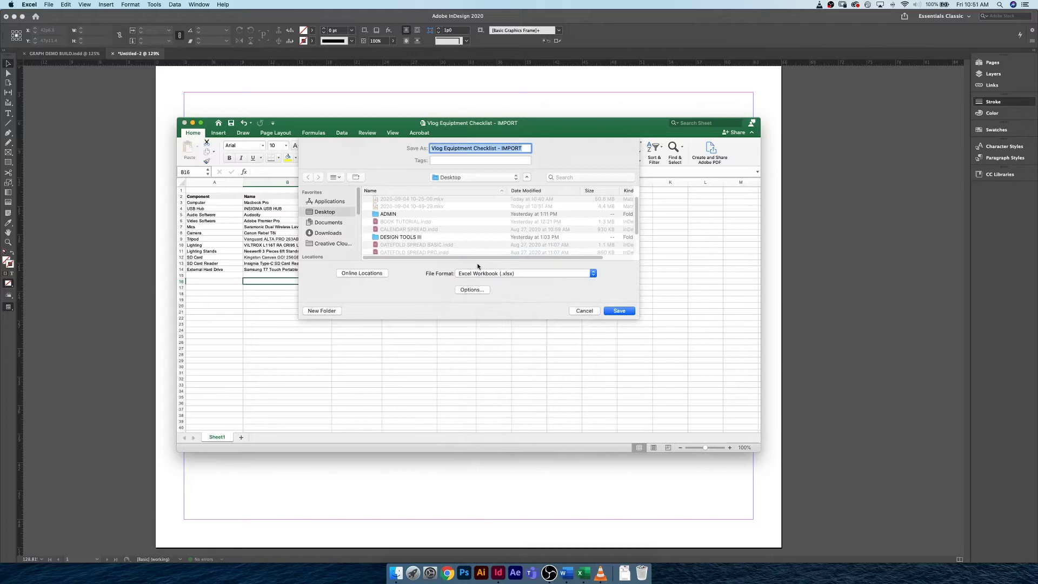
left_click(529, 274)
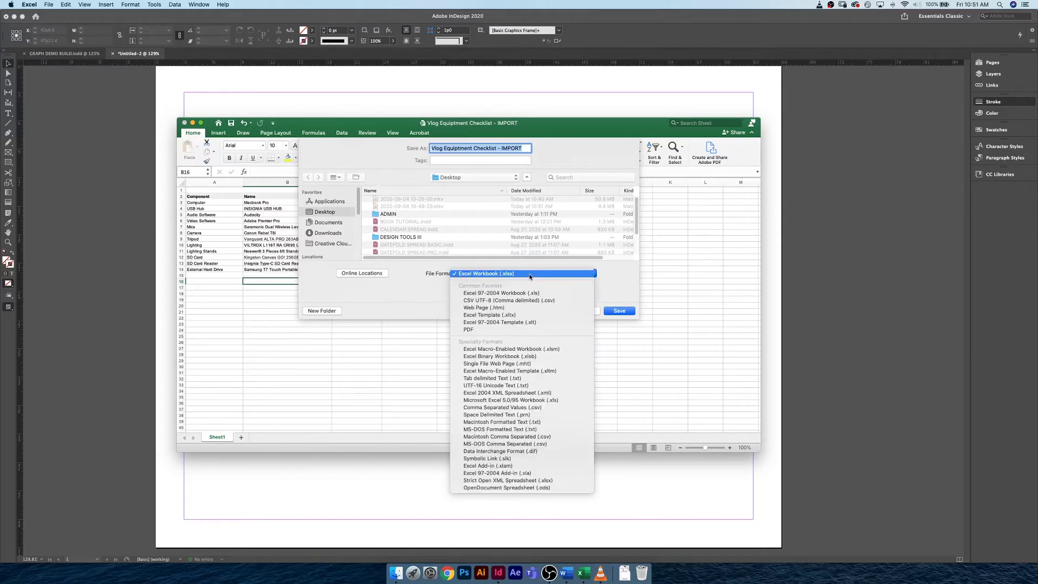
left_click(545, 295)
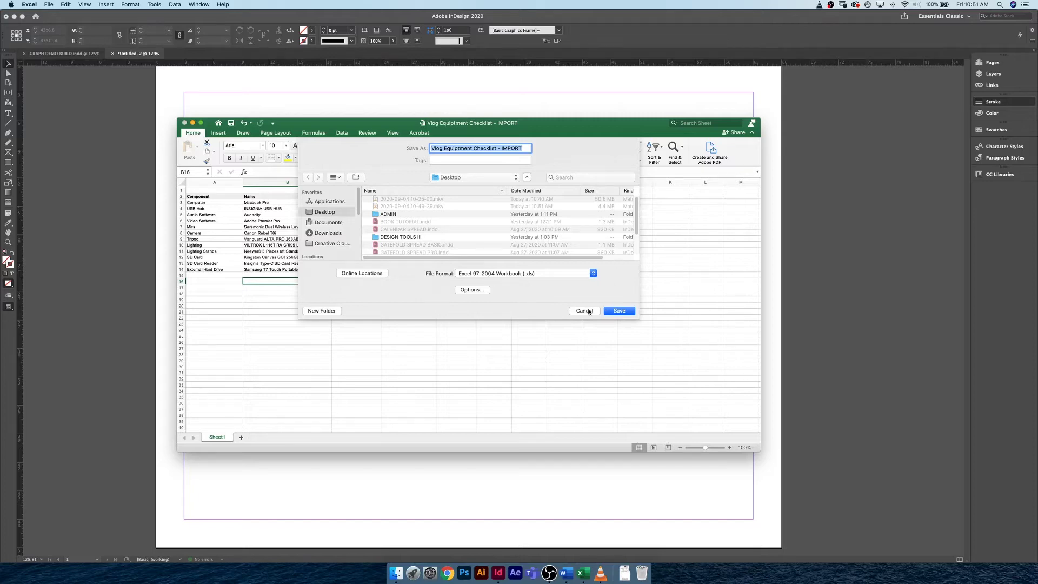
left_click(590, 312)
In InDesign, place the Vlog Equipment Checklist - IMPORT.xls file (Cmd+D)
left_click(476, 107)
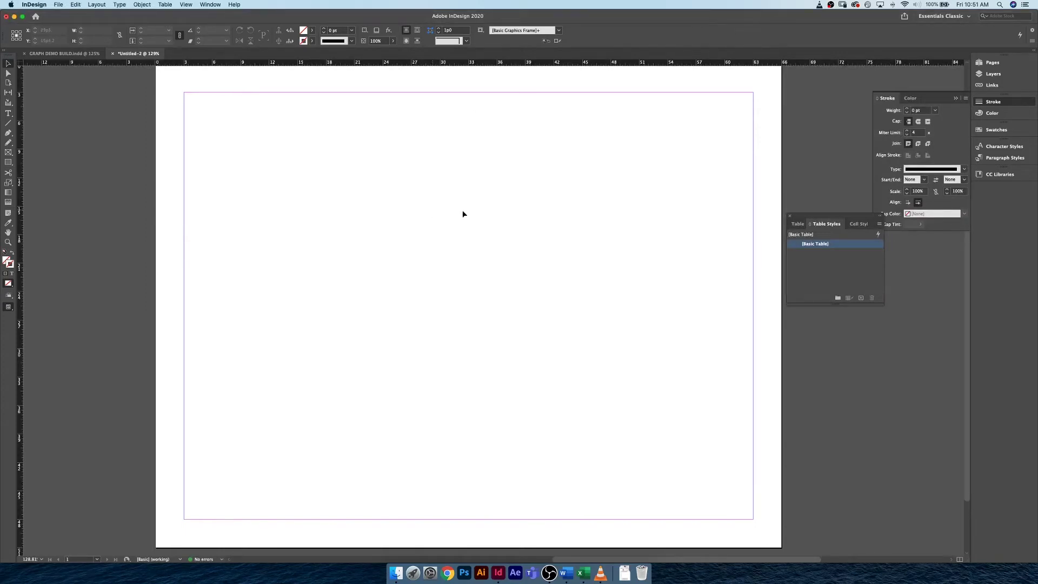
key("super+d")
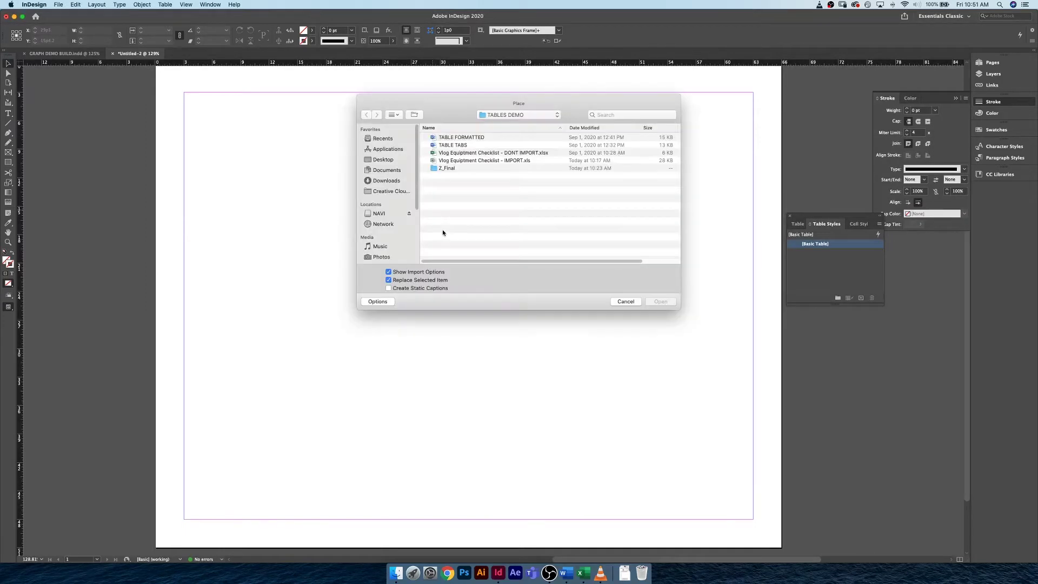
left_click(536, 160)
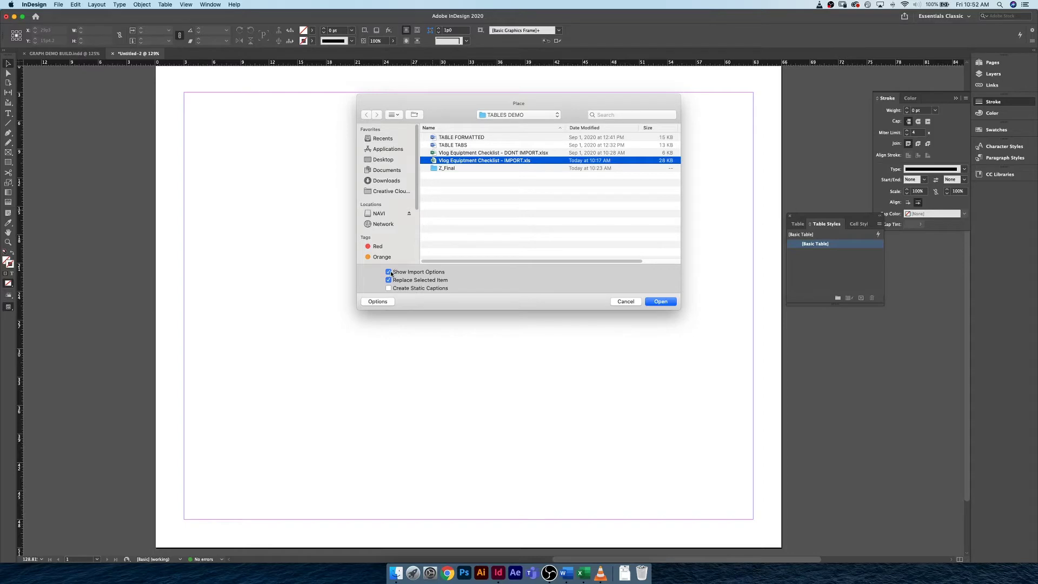
left_click(664, 301)
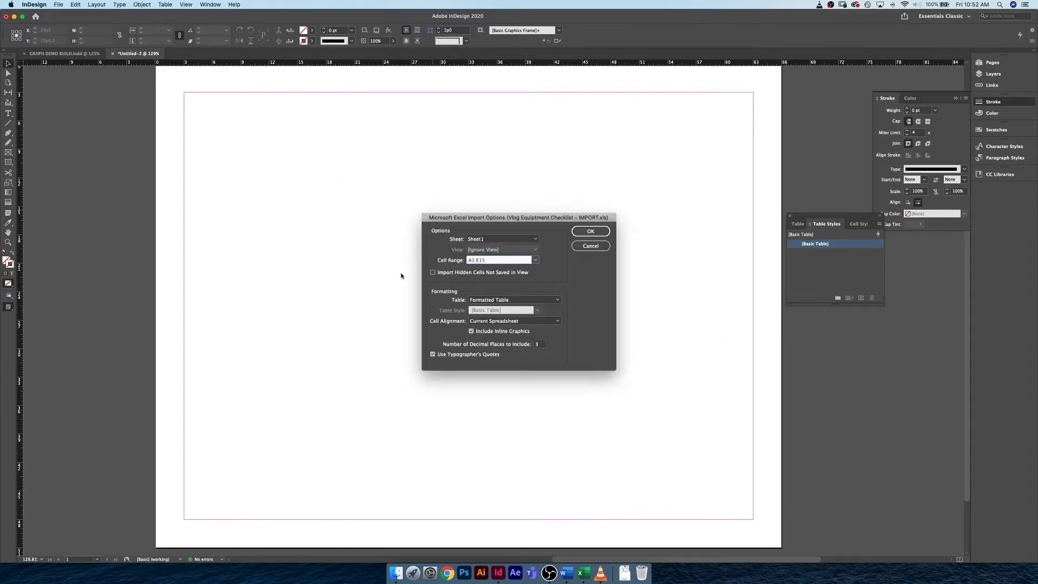
Move the Excel Import Options dialog aside and keep Sheet1 as the sheet to import
left_click_drag(482, 214, 457, 188)
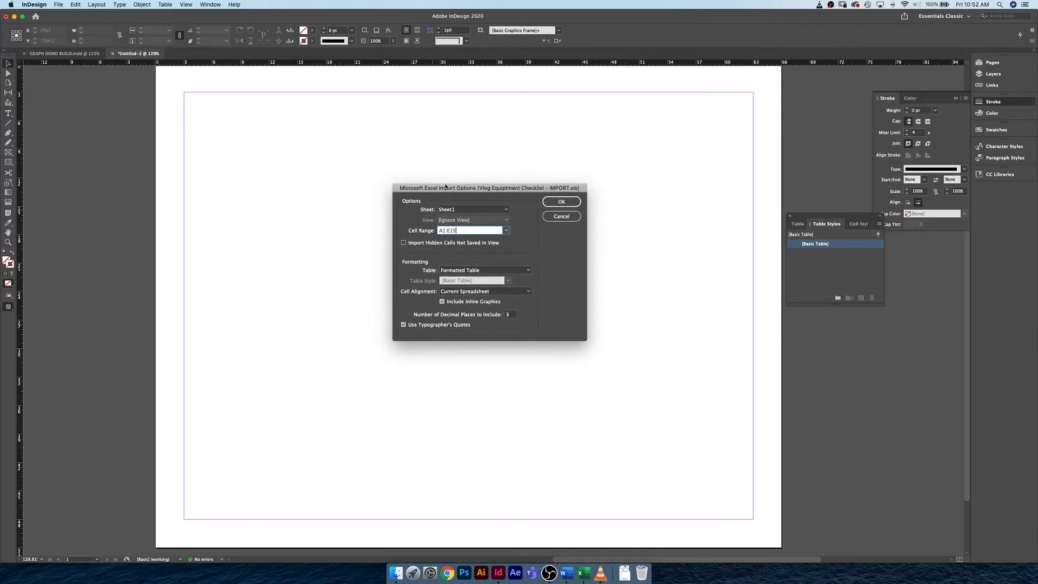
left_click(477, 210)
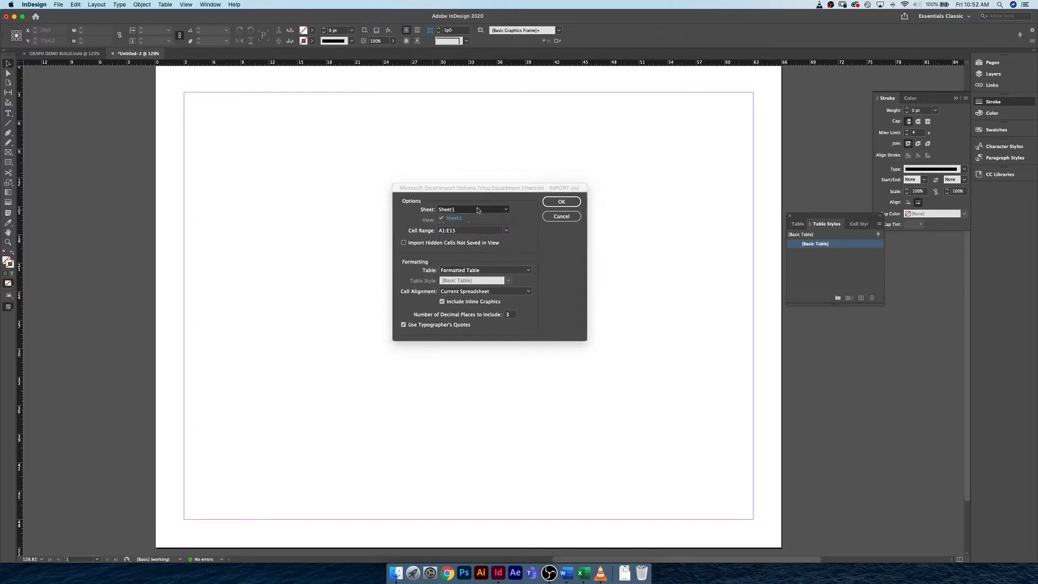
left_click(478, 210)
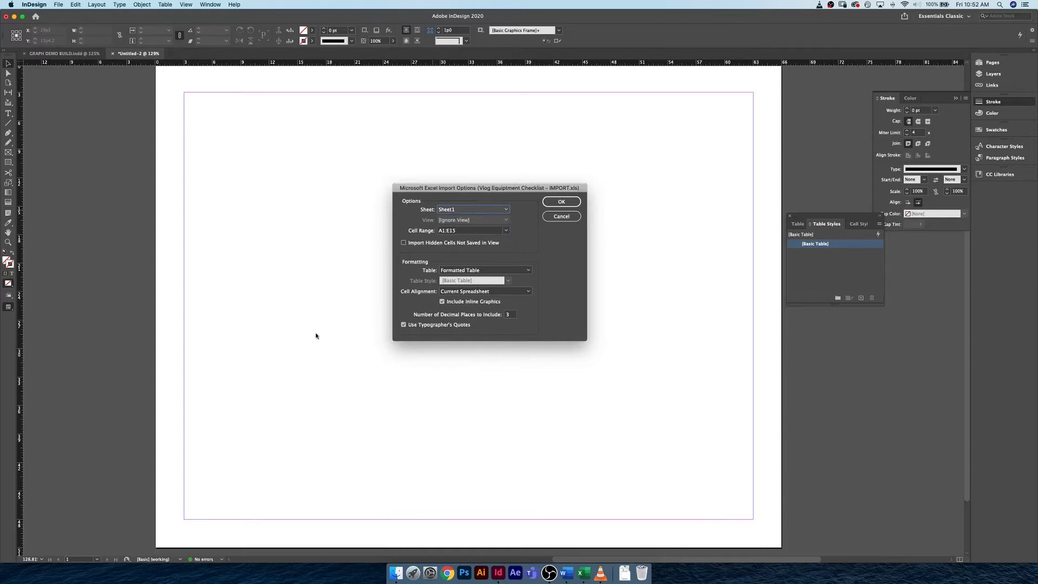
left_click(588, 573)
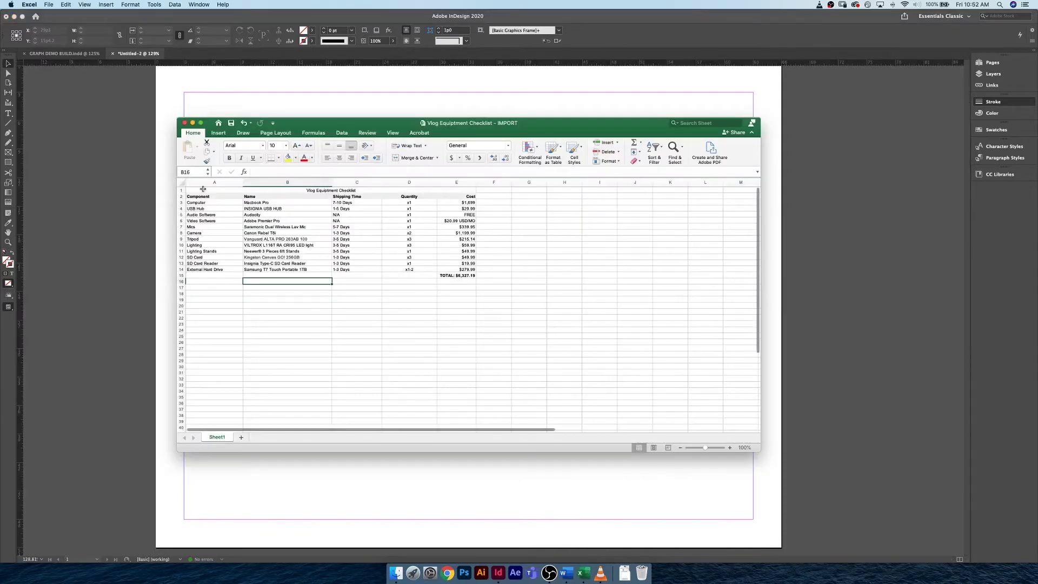
left_click(205, 189)
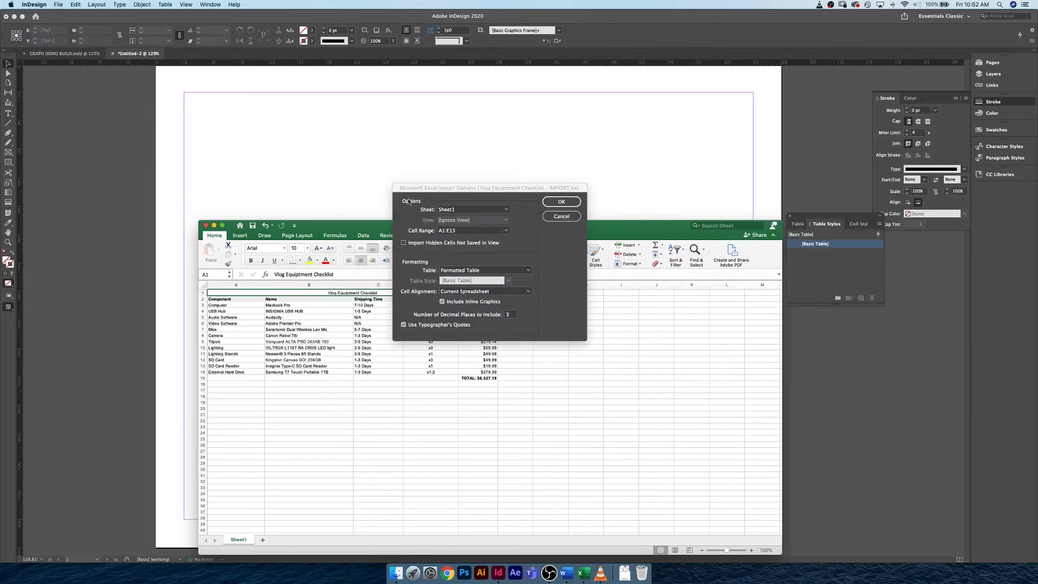
left_click(447, 250)
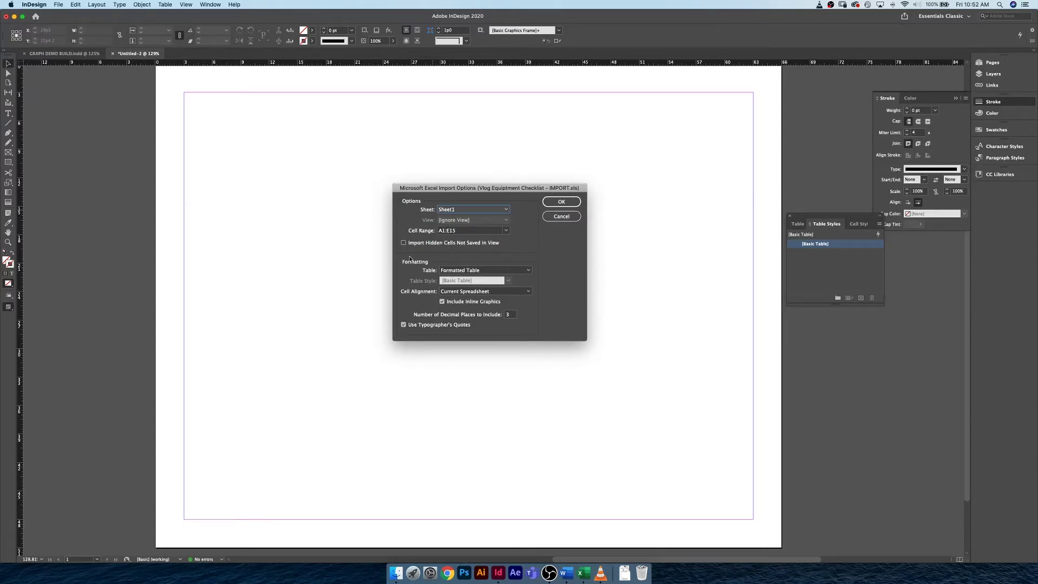
Keep Formatted Table and Current Spreadsheet cell alignment, then accept the import options
left_click(493, 270)
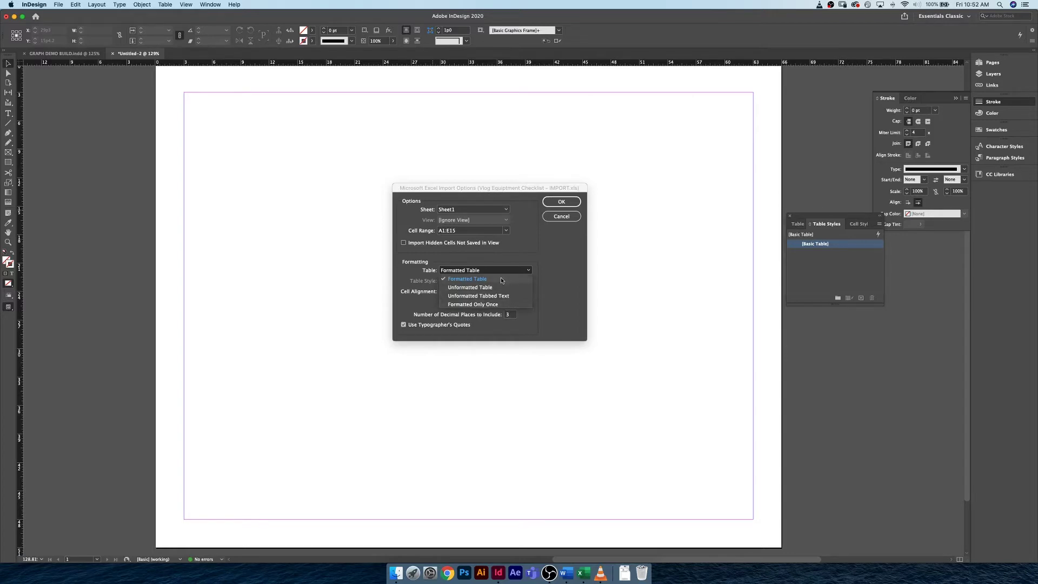
left_click(502, 280)
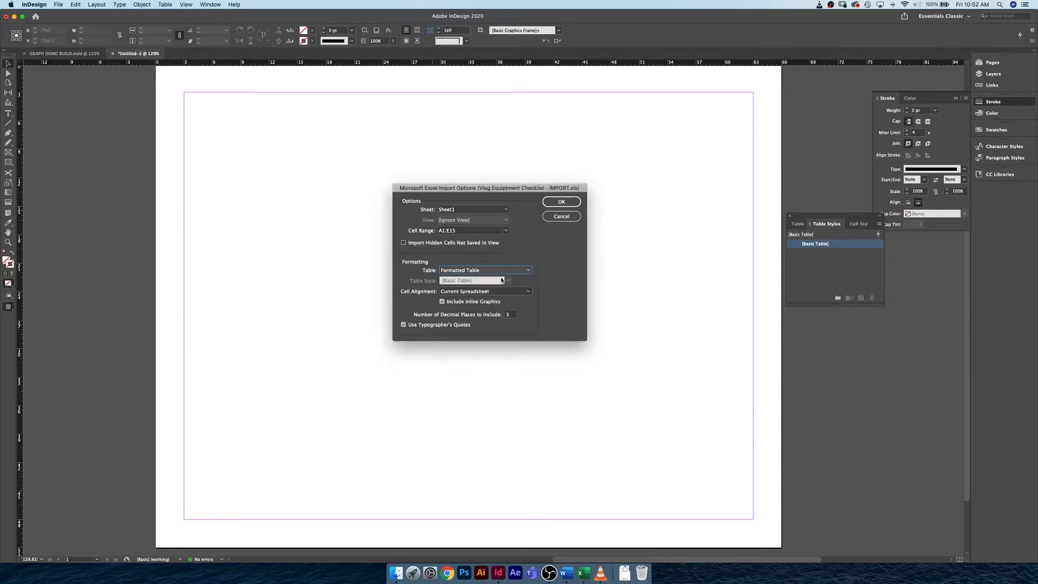
left_click(478, 294)
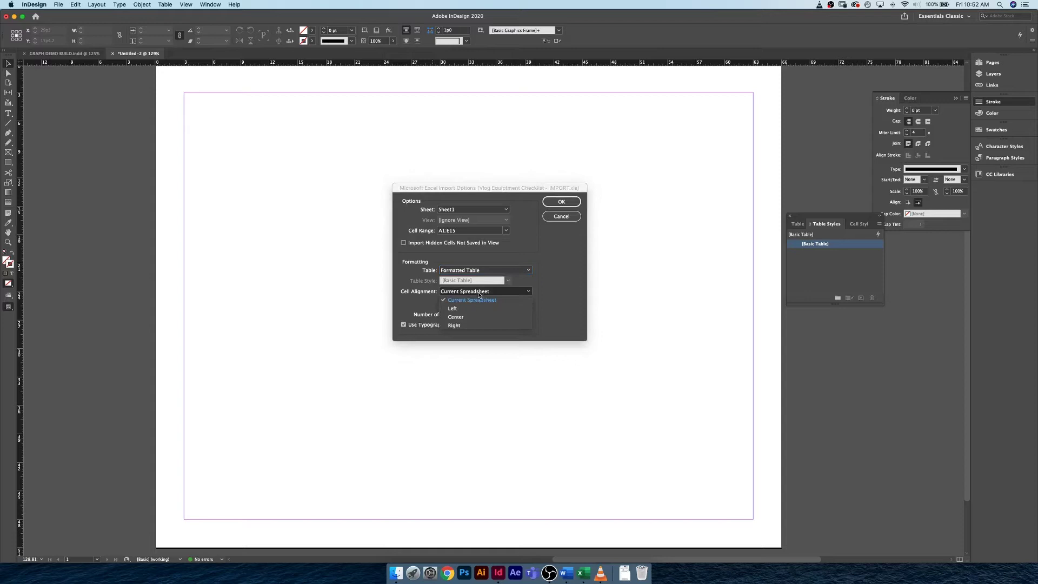
left_click(482, 293)
left_click(488, 294)
left_click(490, 301)
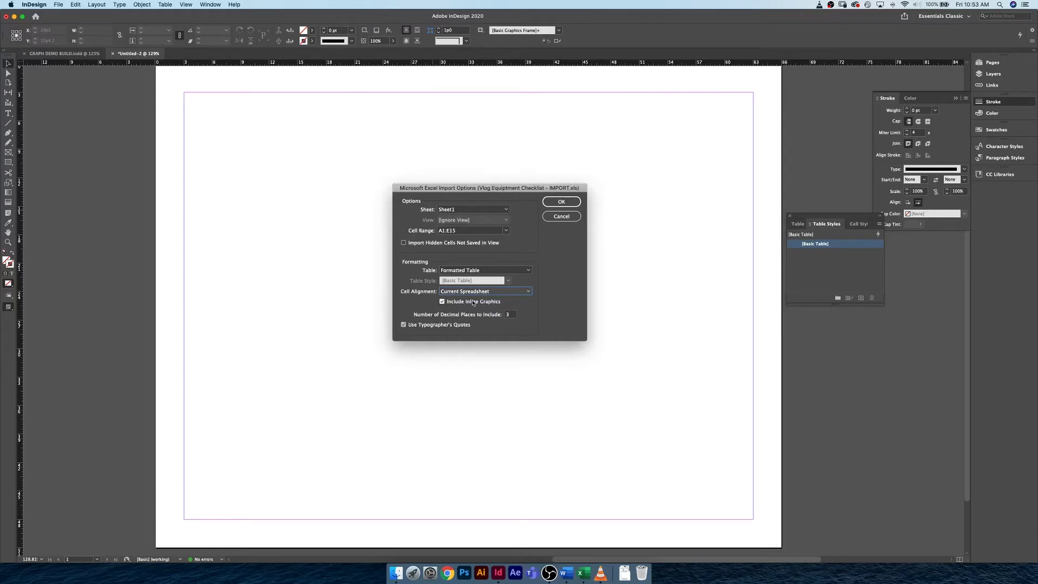
left_click(551, 206)
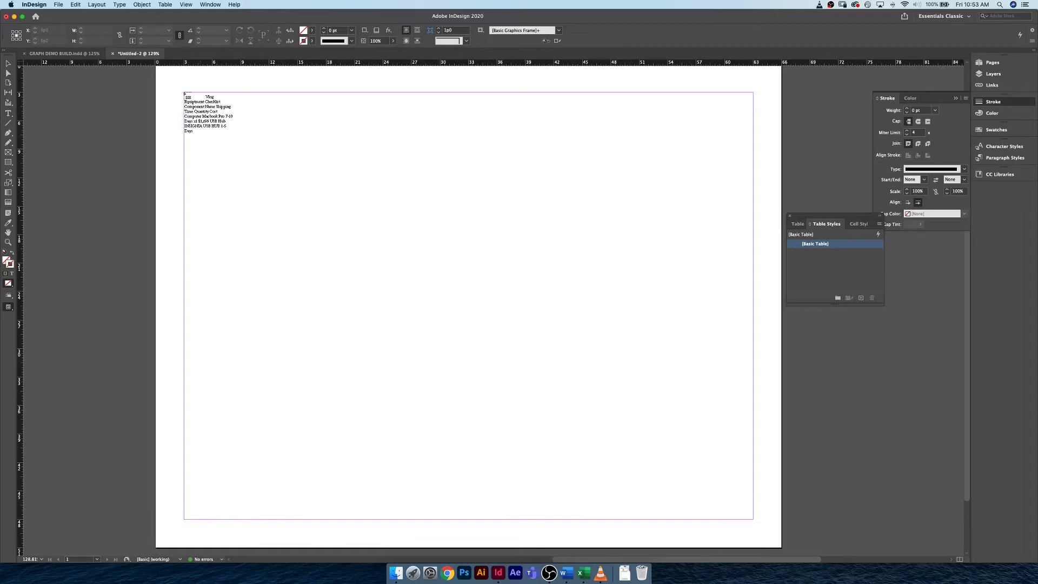
Place the imported table in a frame drawn from the top-left margin, then select its cells
left_click_drag(184, 94, 753, 396)
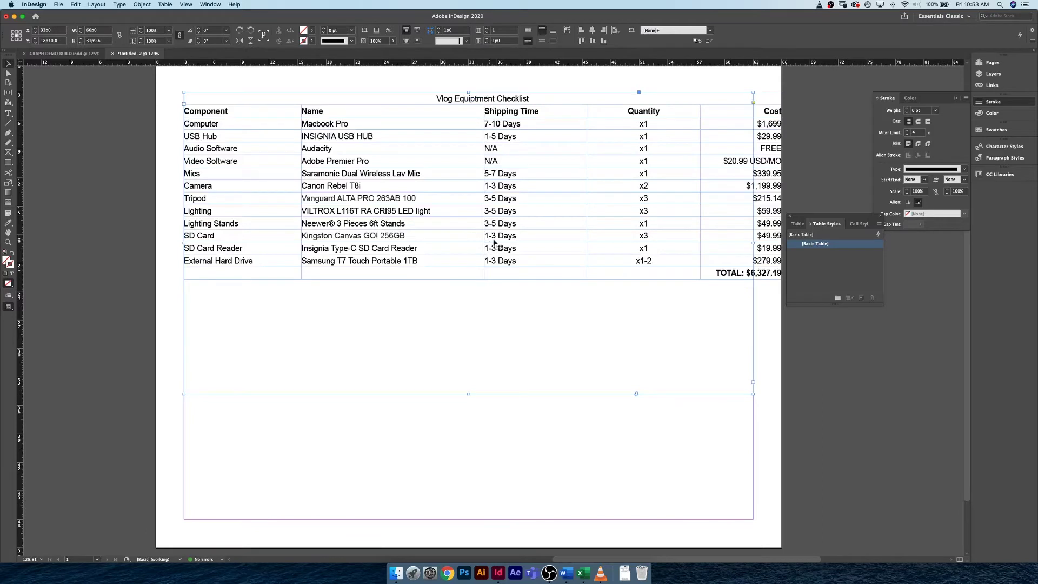
left_click(598, 123)
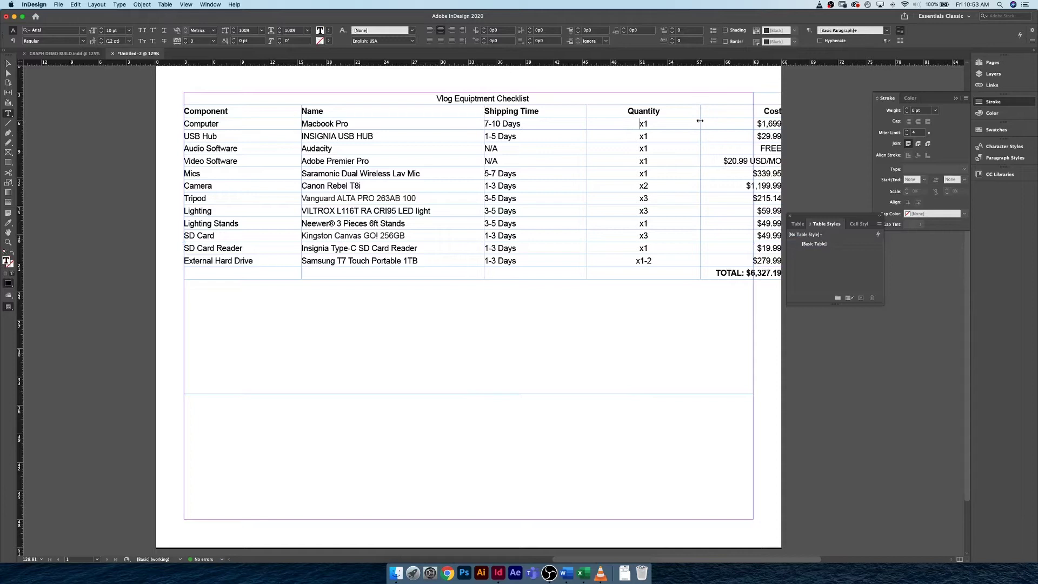
key("Escape")
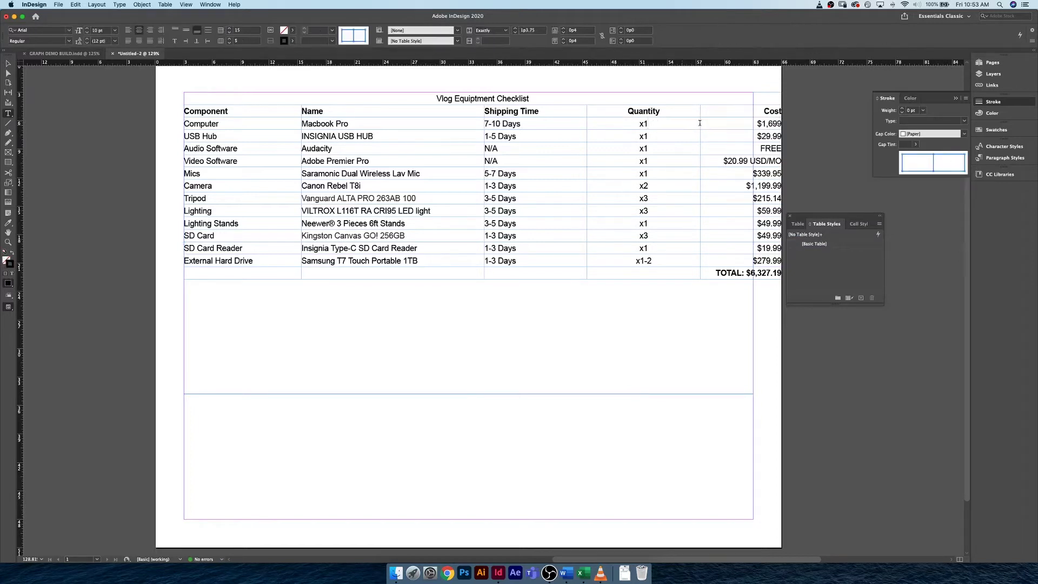
Narrow the Quantity and Shipping Time columns and stretch the table's right edge to the margin
left_click_drag(699, 124, 672, 124)
left_click_drag(586, 123, 557, 123)
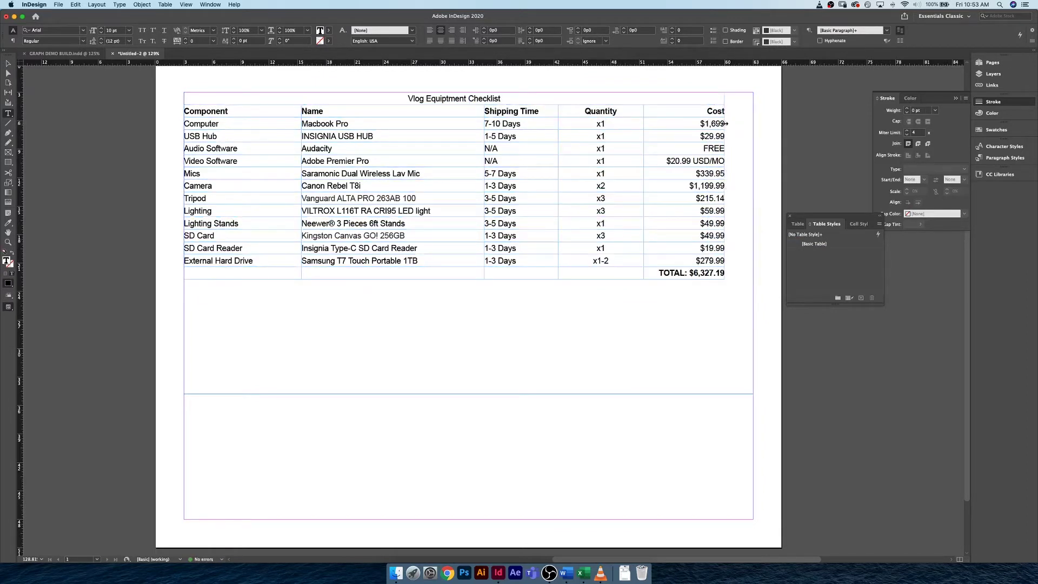
left_click_drag(725, 124, 753, 123)
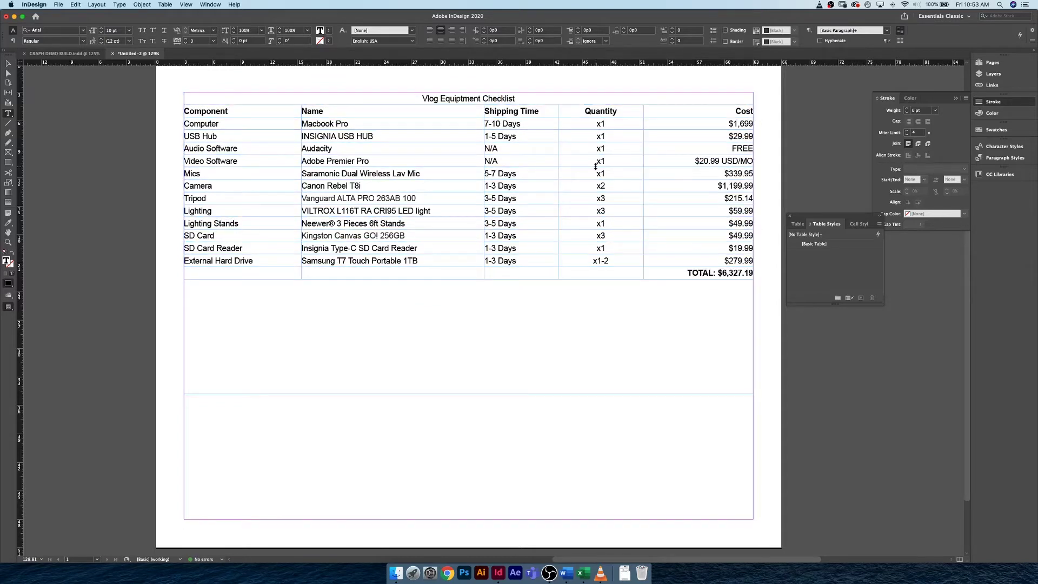
View the fitted table in Preview mode (W), then select and delete its frame
left_click(8, 63)
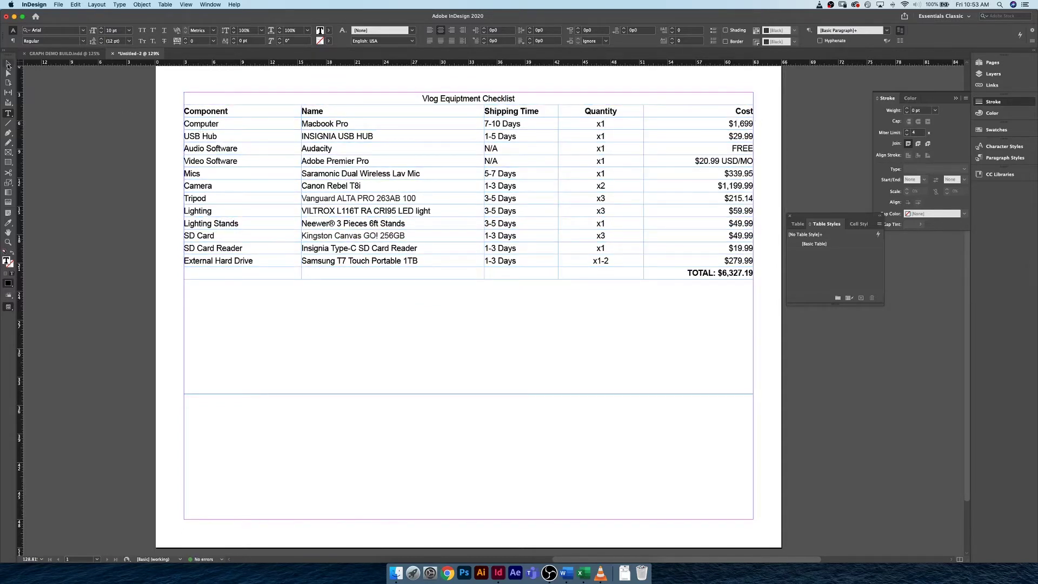
left_click(106, 178)
key("w")
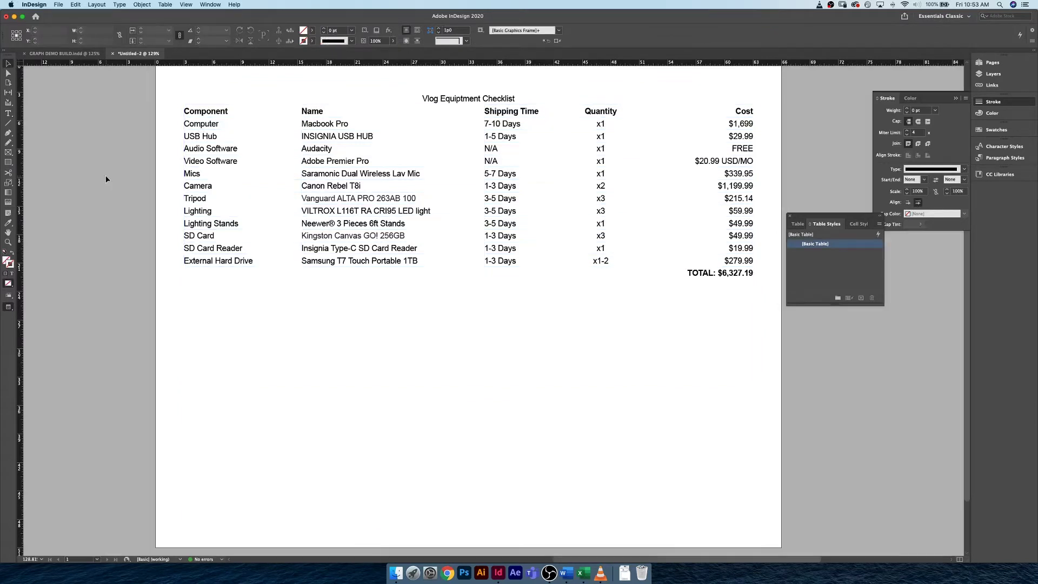
left_click(259, 158)
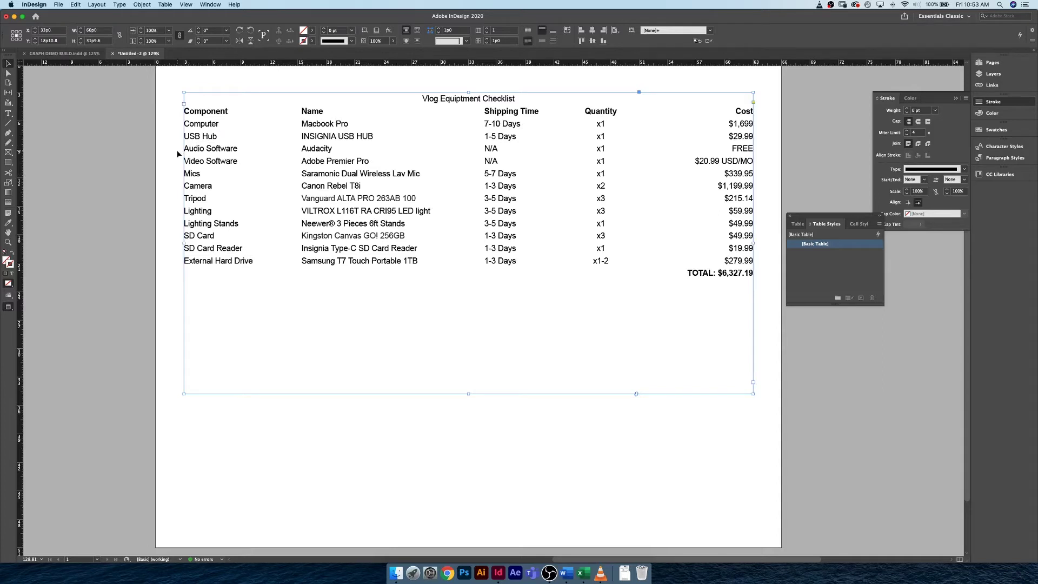
key("Delete")
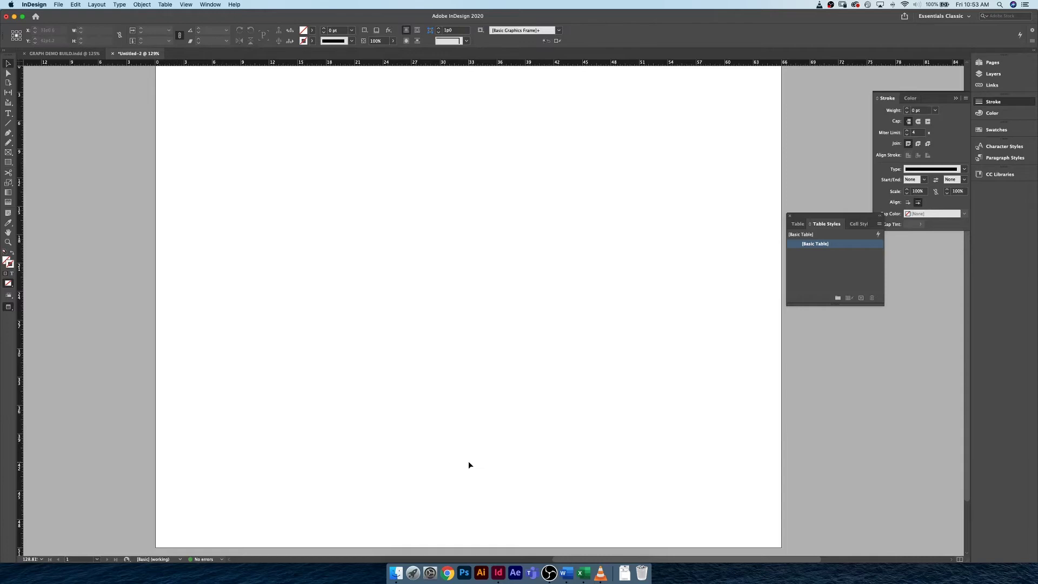
Open TABLE FORMATTED from the TABLES DEMO folder, move its Word window aside, and return to InDesign
left_click(396, 572)
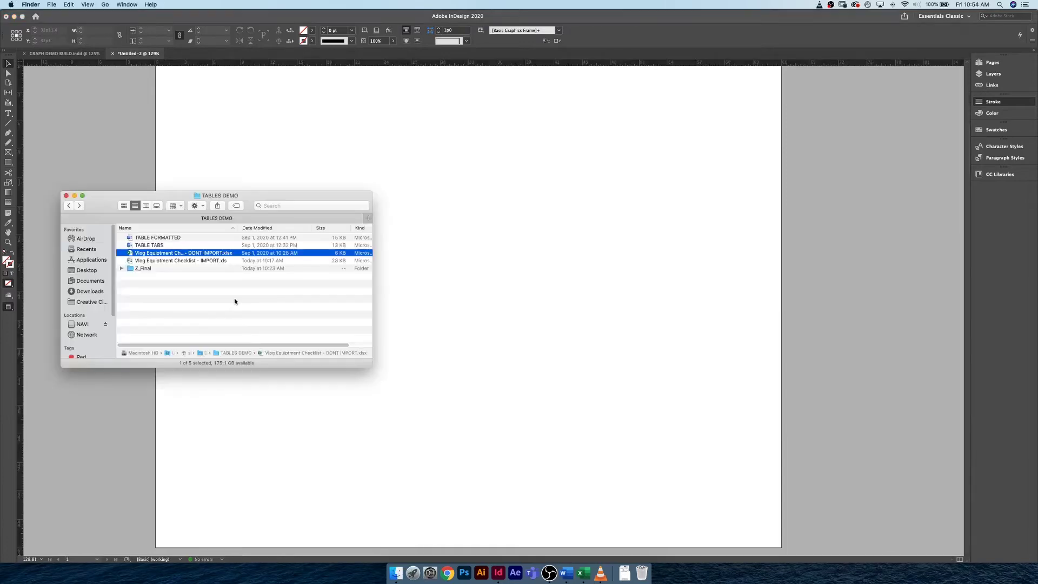
double_click(189, 238)
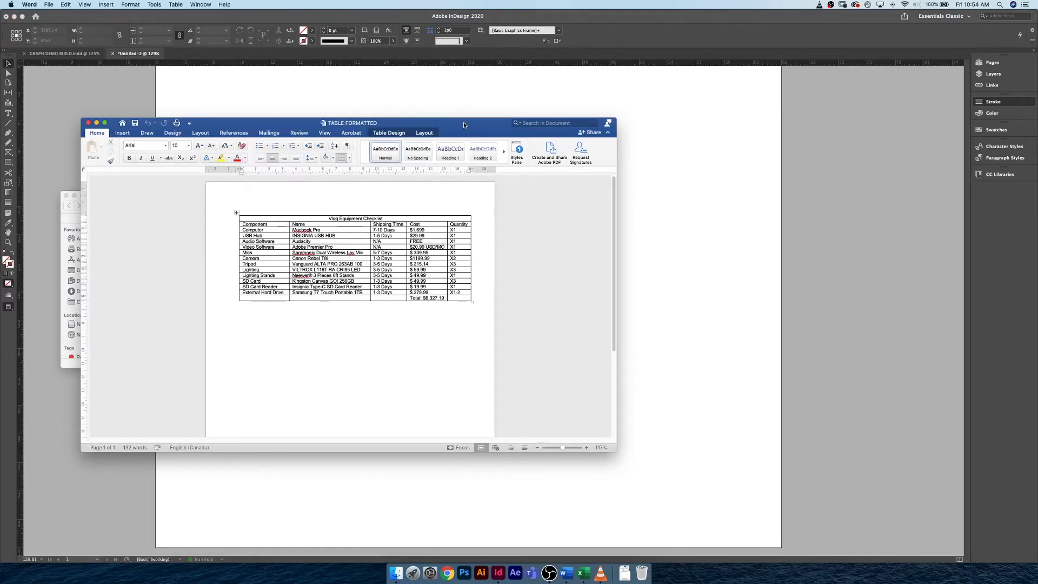
left_click_drag(463, 122, 562, 128)
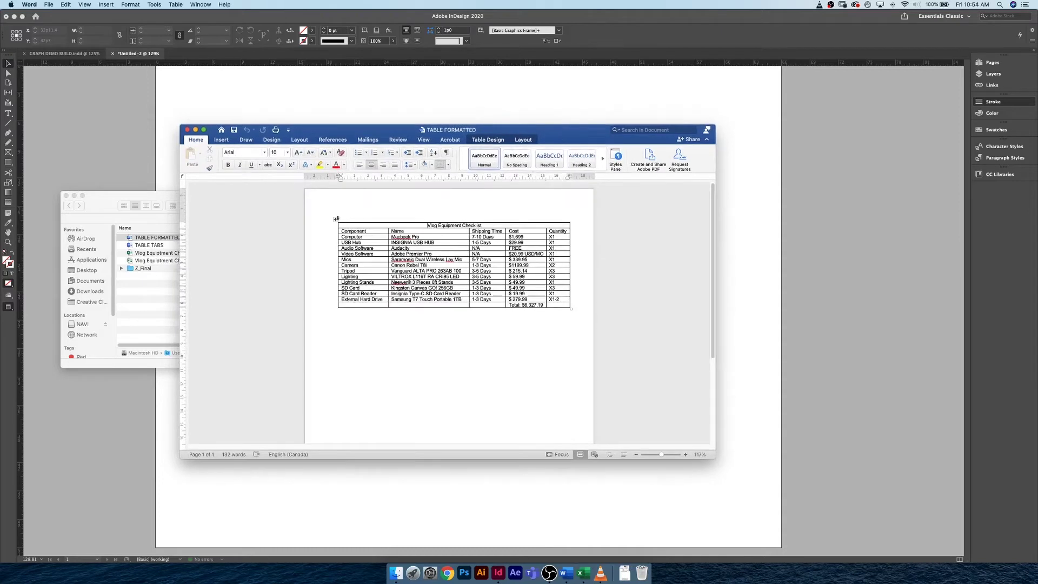
left_click(365, 91)
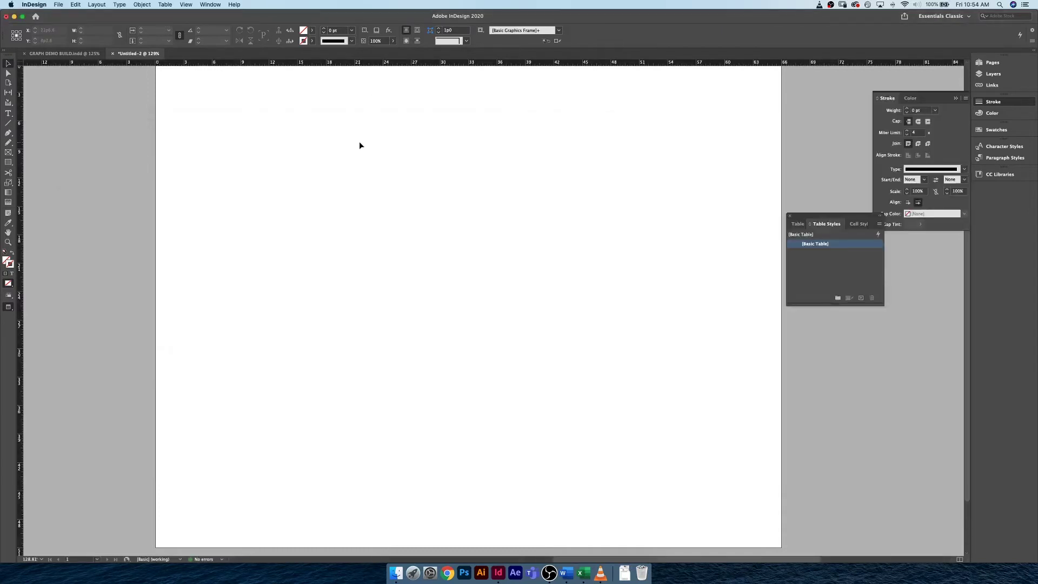
Place TABLE FORMATTED, accepting the default Word Import Options that keep styles and formatting
key("super+d")
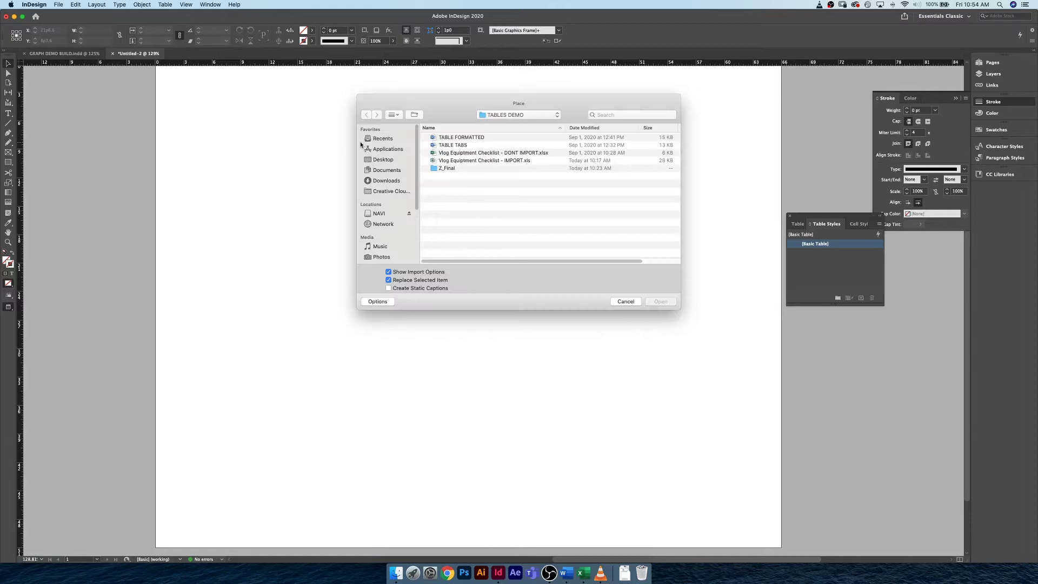
left_click(440, 139)
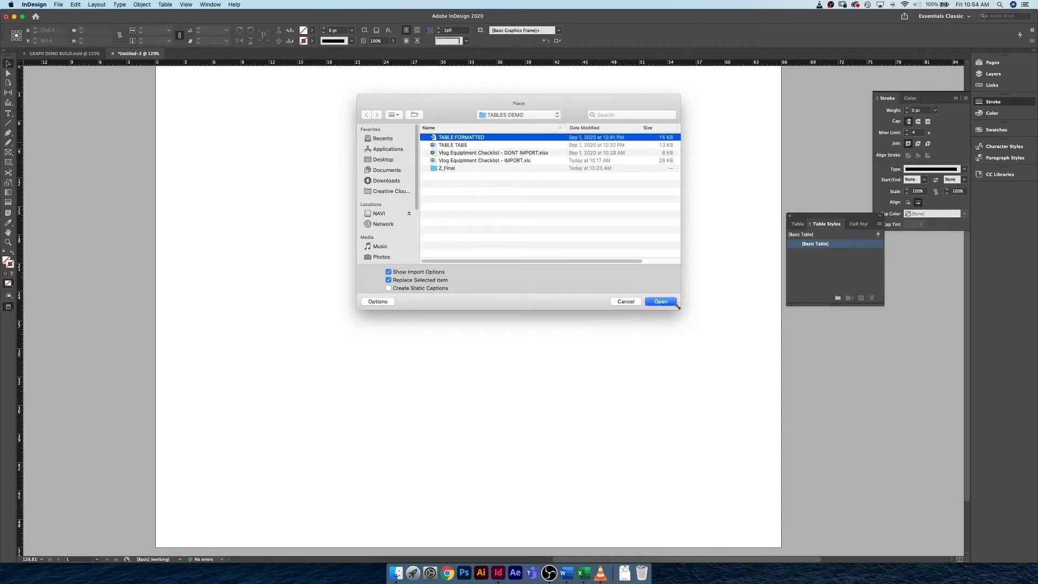
left_click(661, 301)
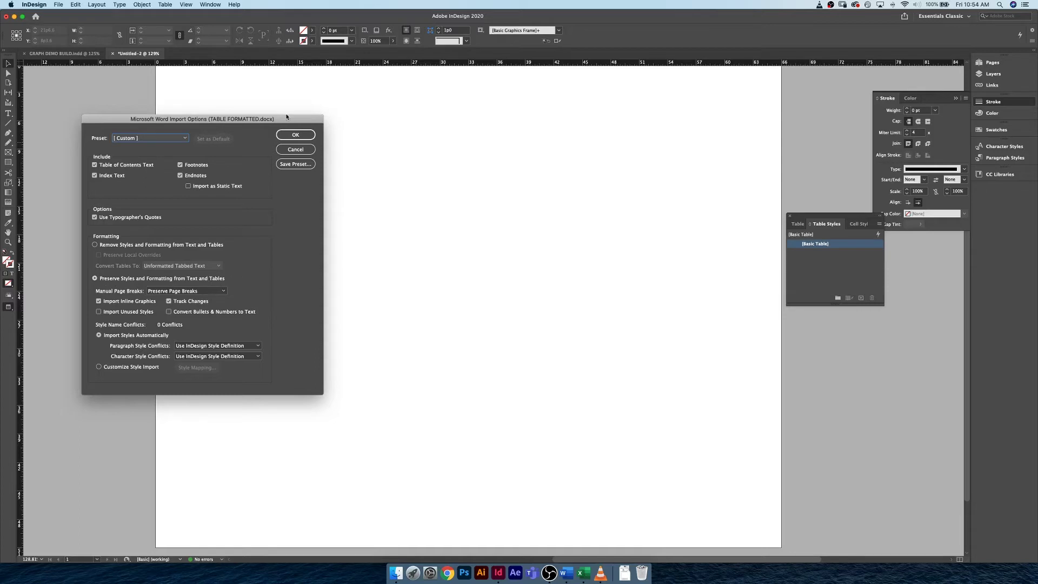
left_click(291, 133)
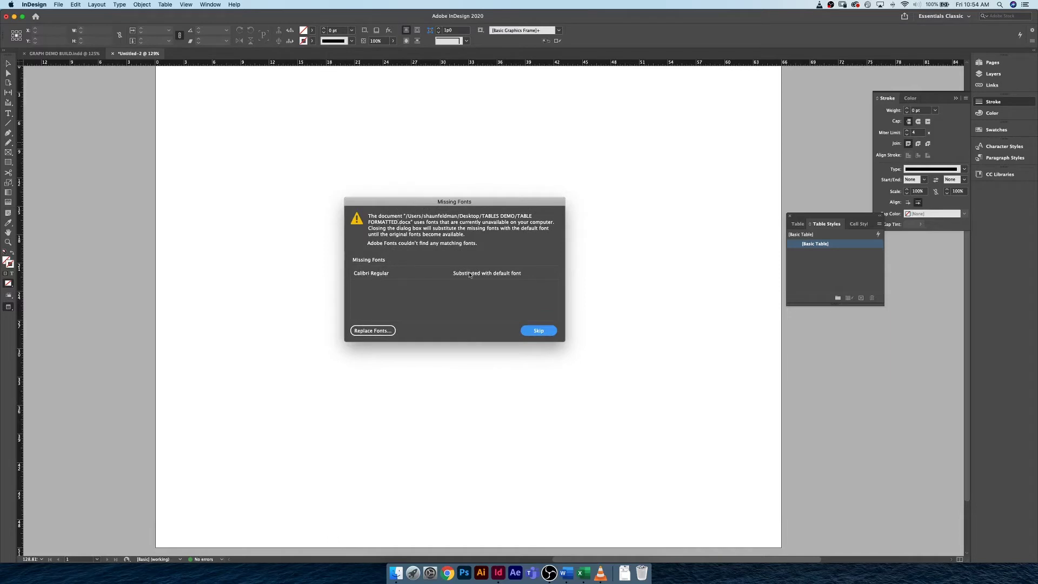
Skip the missing Calibri font and draw a large frame holding the Word table
left_click(538, 331)
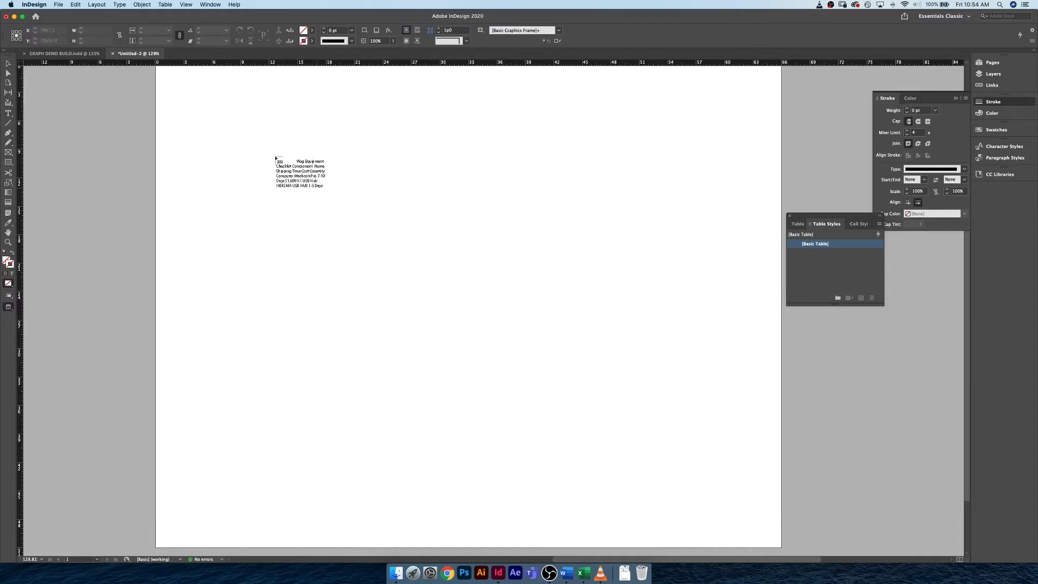
left_click_drag(193, 105, 704, 354)
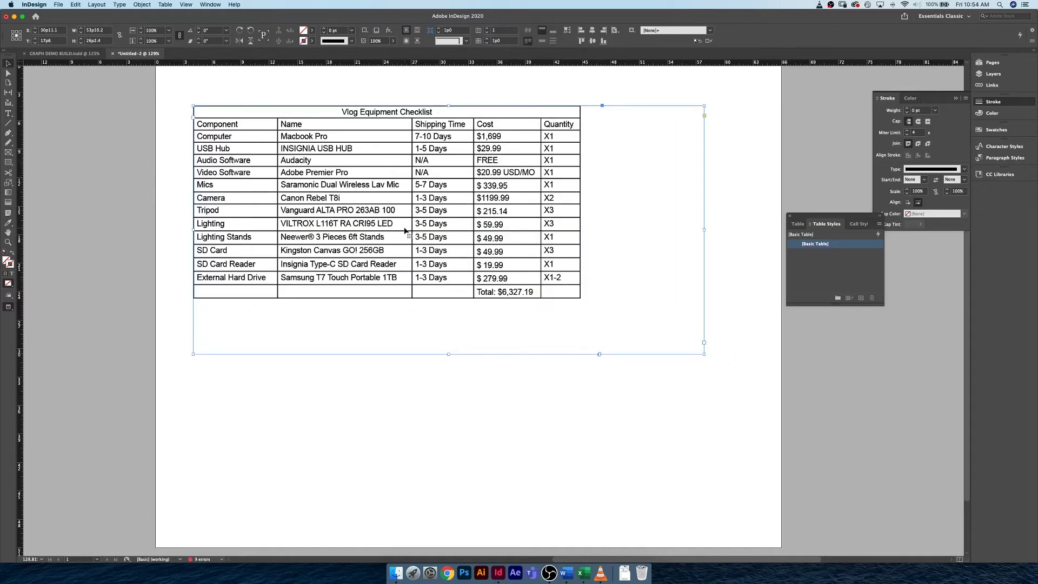
left_click(339, 427)
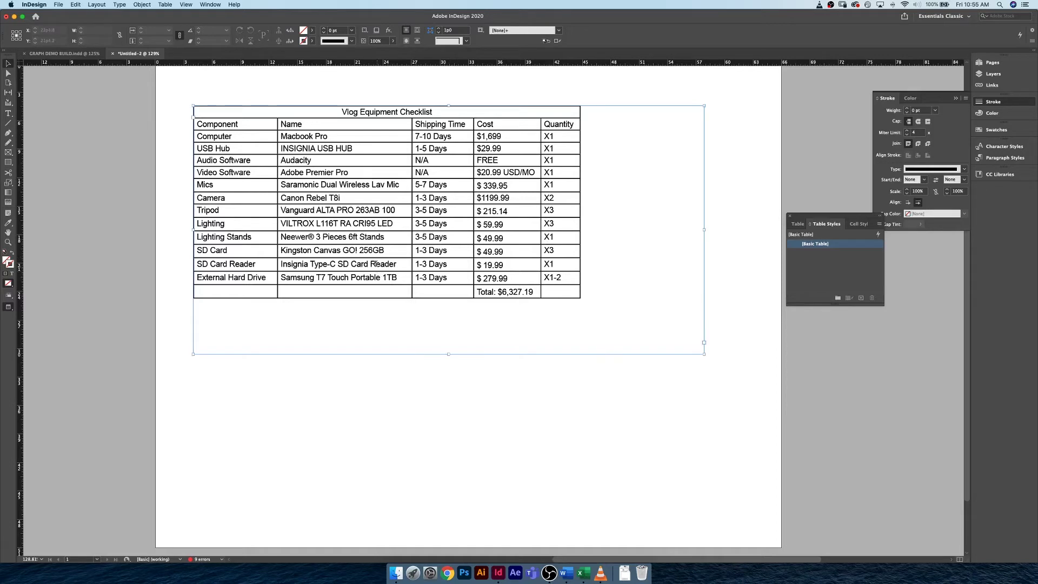
Select the table's cells, then select its frame with the Selection tool and delete it
double_click(378, 264)
mouse_move(398, 264)
left_mouse_down()
mouse_move(242, 263)
mouse_move(304, 265)
left_mouse_up()
left_click(516, 265, "shift")
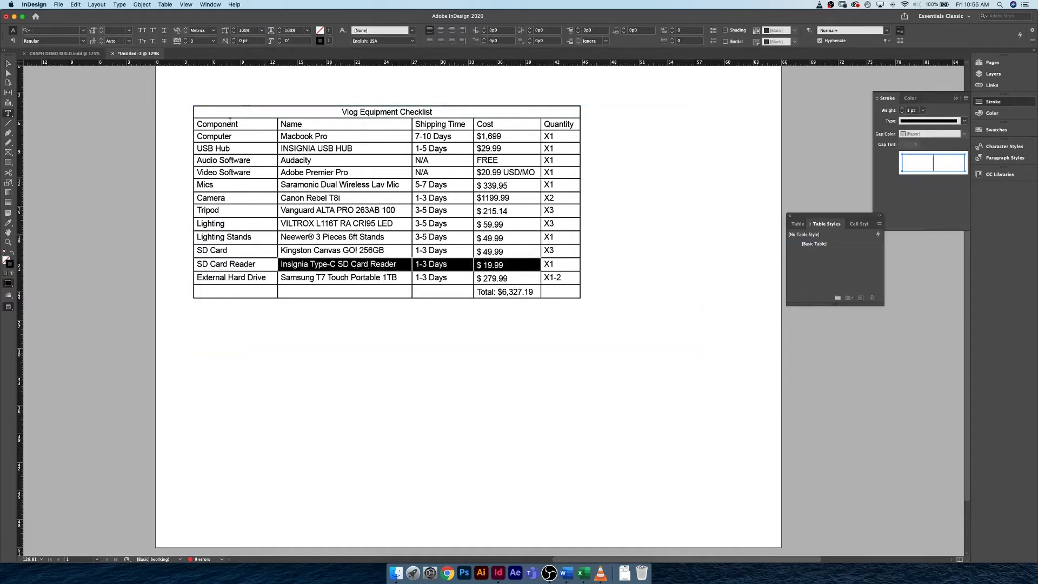
left_click(190, 102)
left_click(191, 104)
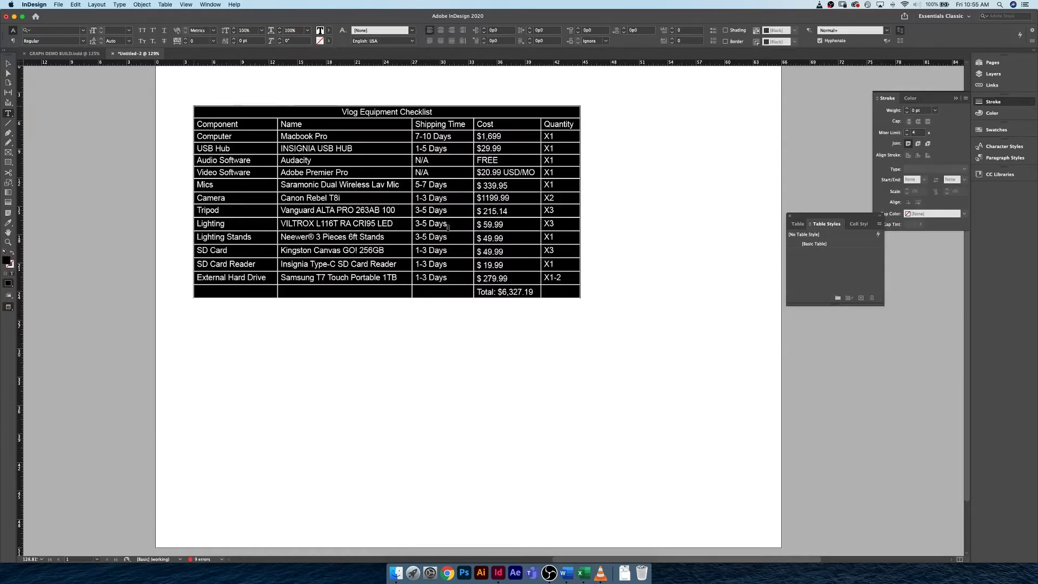
left_click(498, 277)
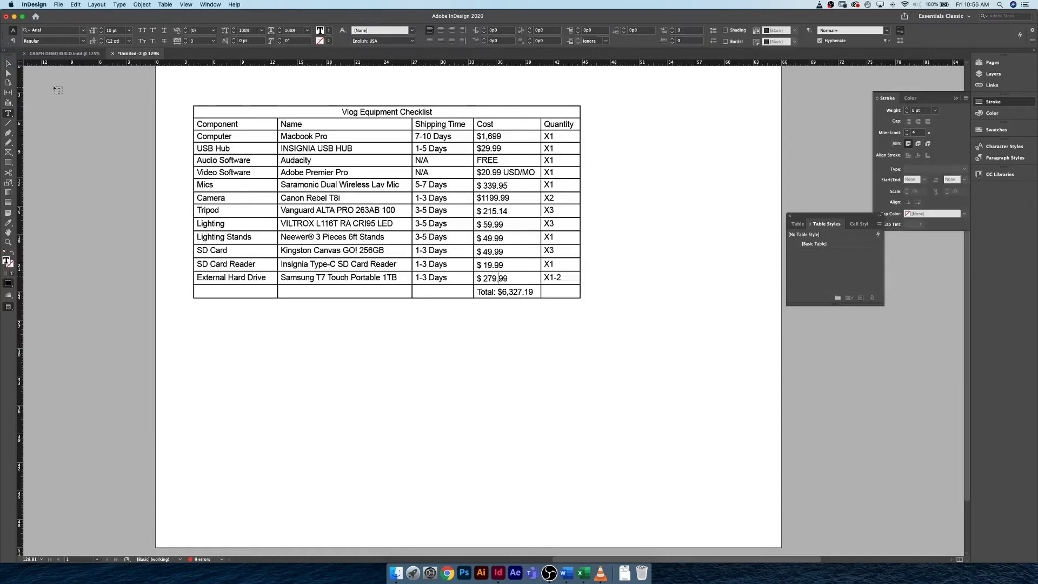
left_click(9, 63)
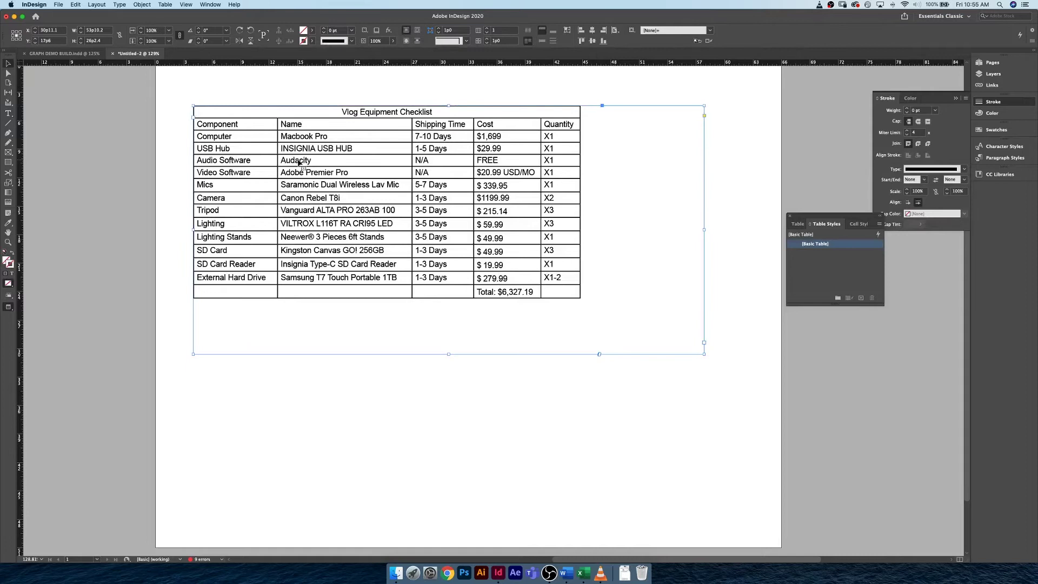
key("Delete")
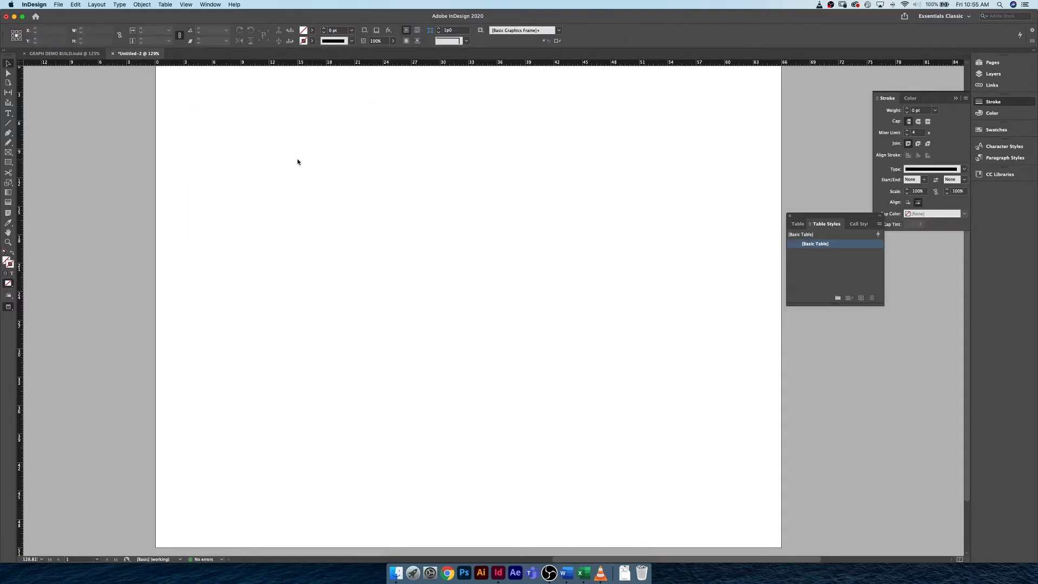
Place TABLE FORMATTED with Remove Styles and Formatting enabled into a frame near the top-left
key("super+d")
left_click(487, 139)
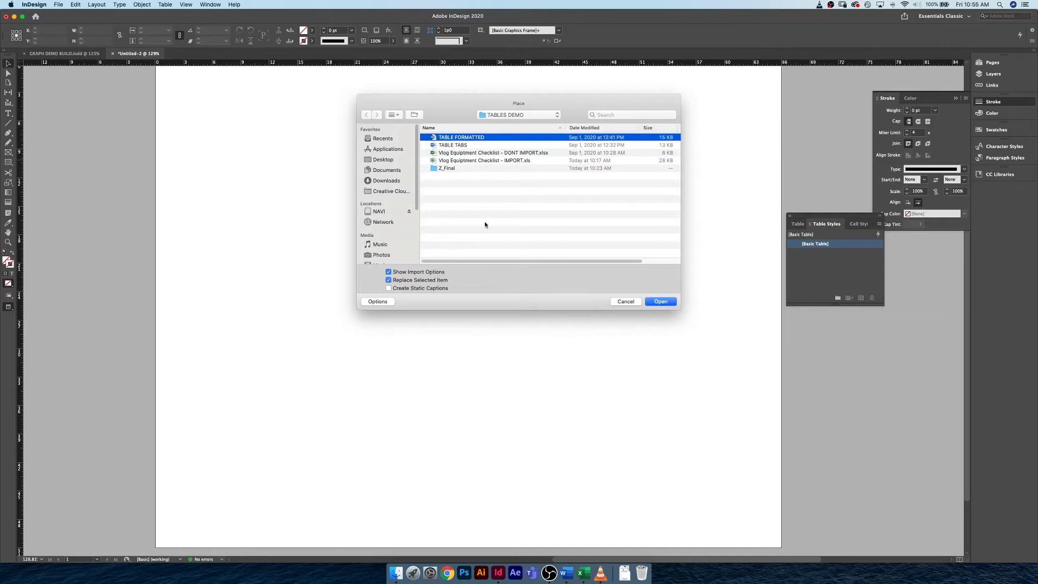
left_click(666, 301)
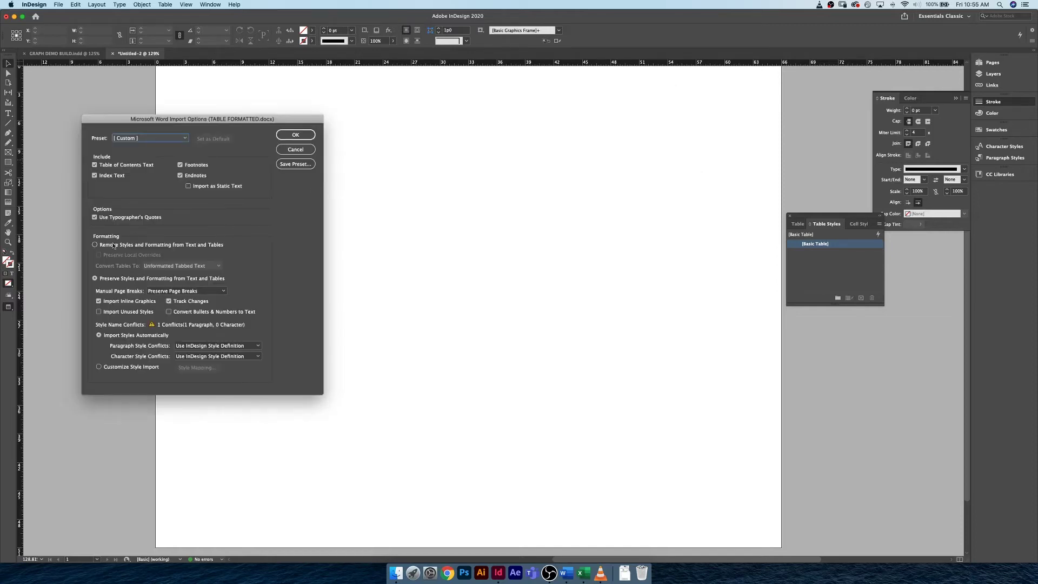
left_click(113, 245)
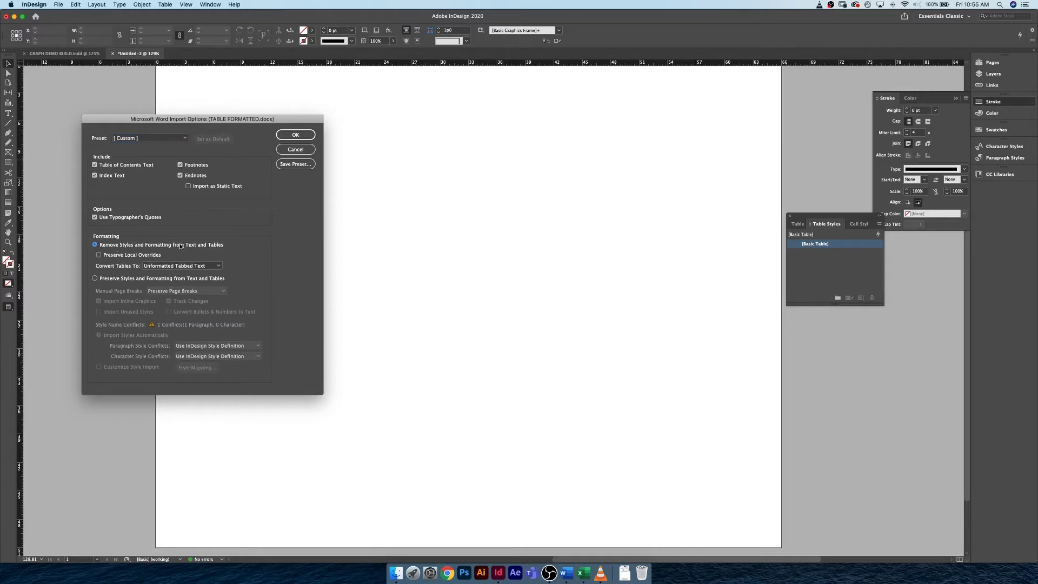
left_click(297, 137)
left_click_drag(209, 112, 668, 396)
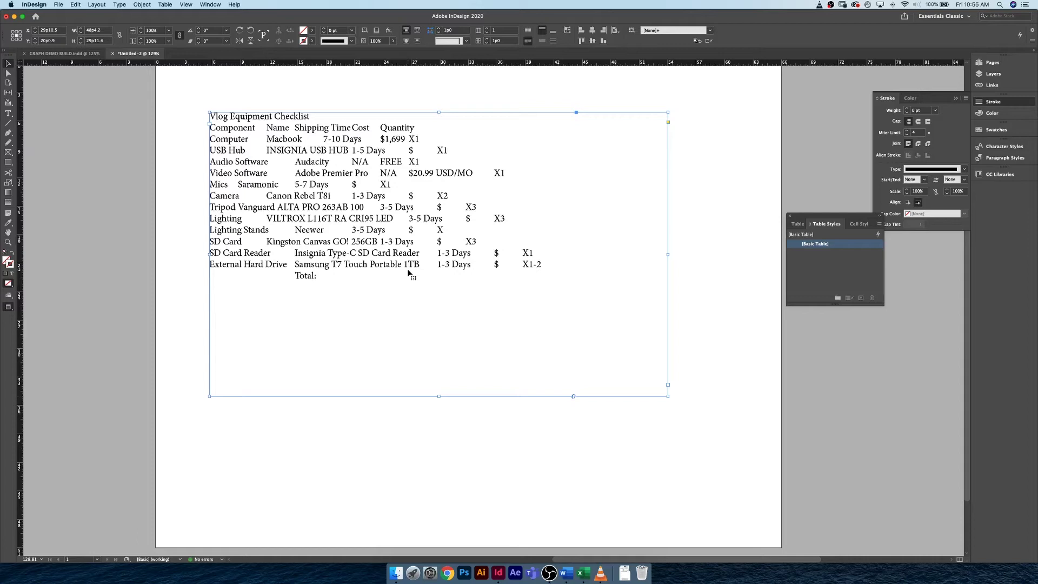
Select all the placed checklist text and convert it to a table, tabs as columns, paragraphs as rows
double_click(325, 275)
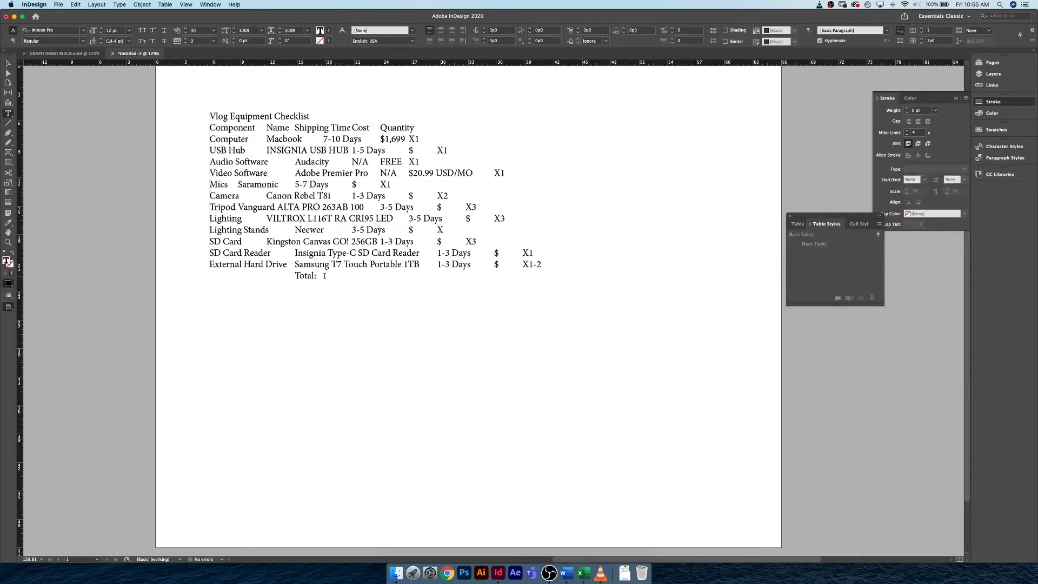
key("super+a")
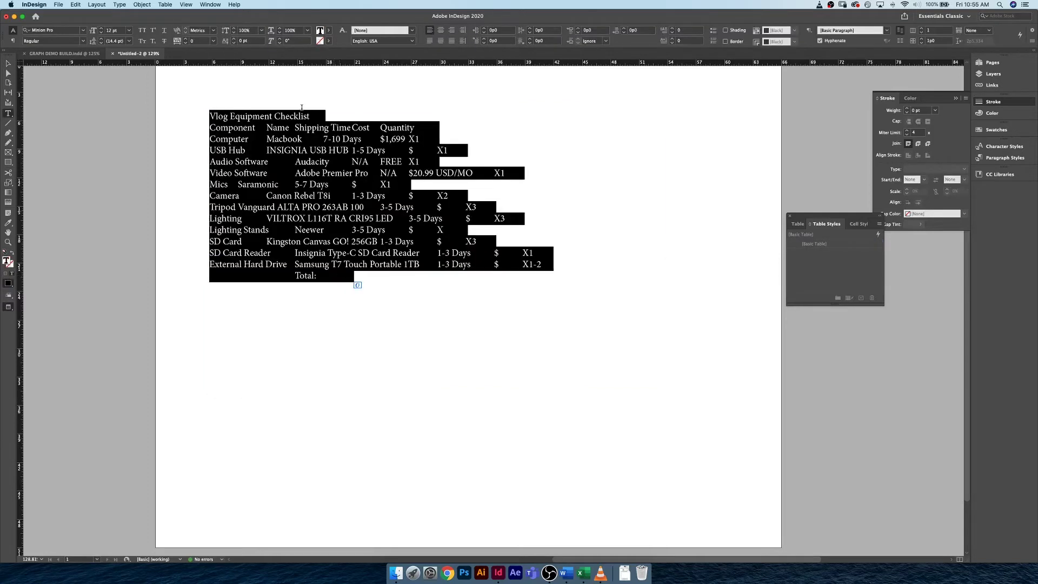
left_click(165, 4)
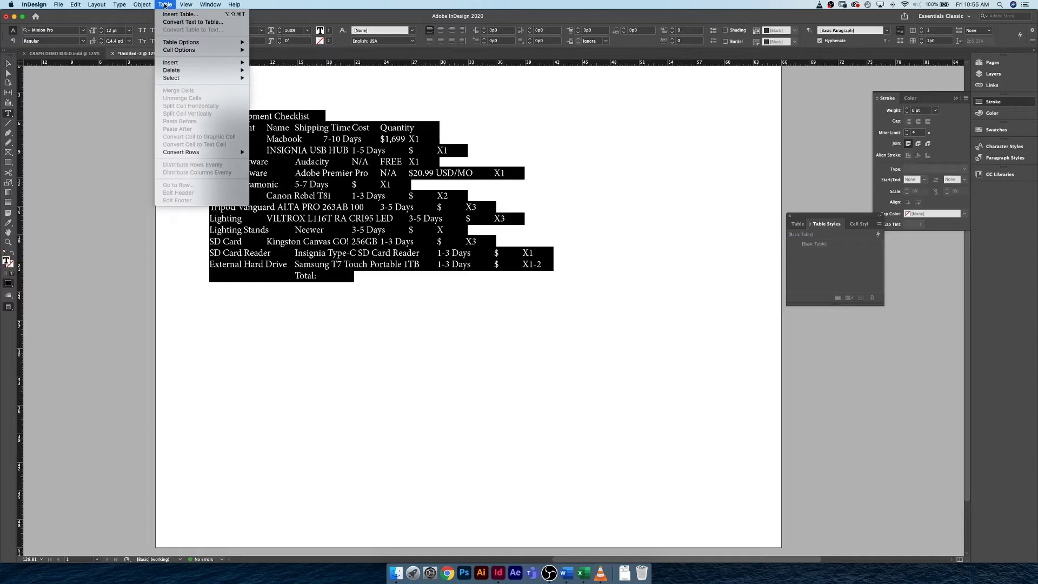
left_click(172, 23)
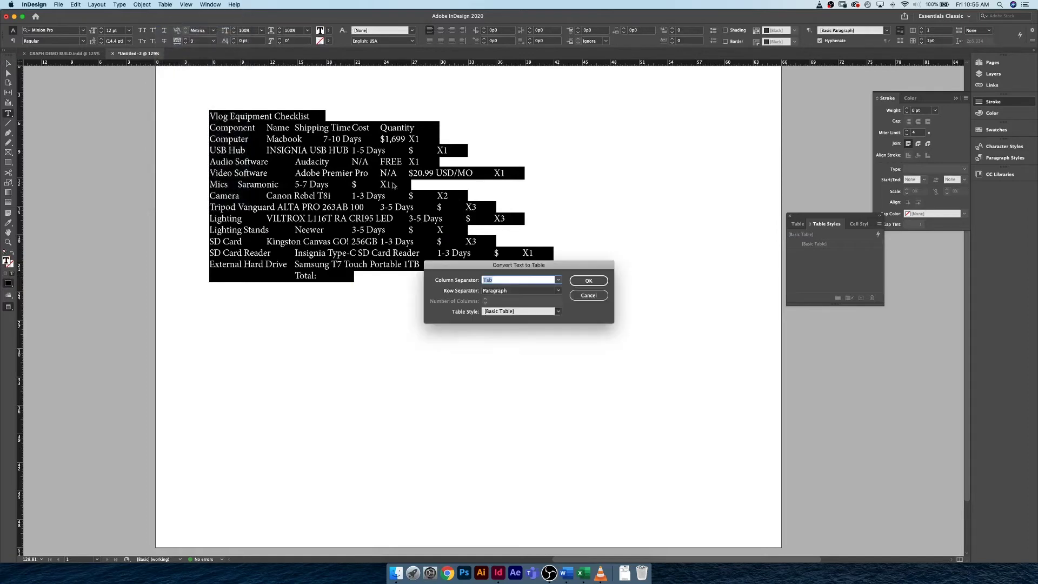
left_click_drag(461, 266, 250, 291)
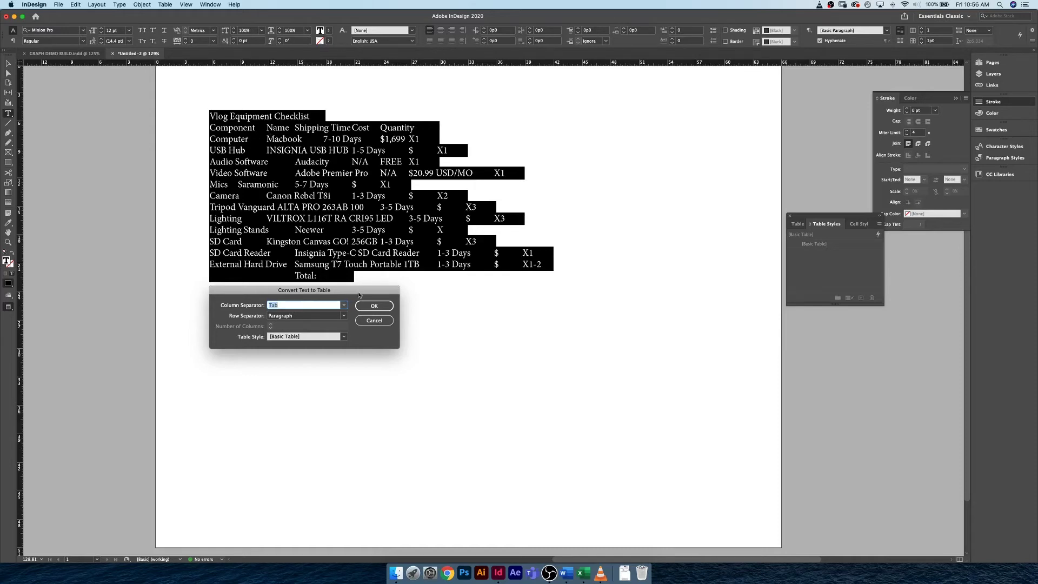
left_click(368, 305)
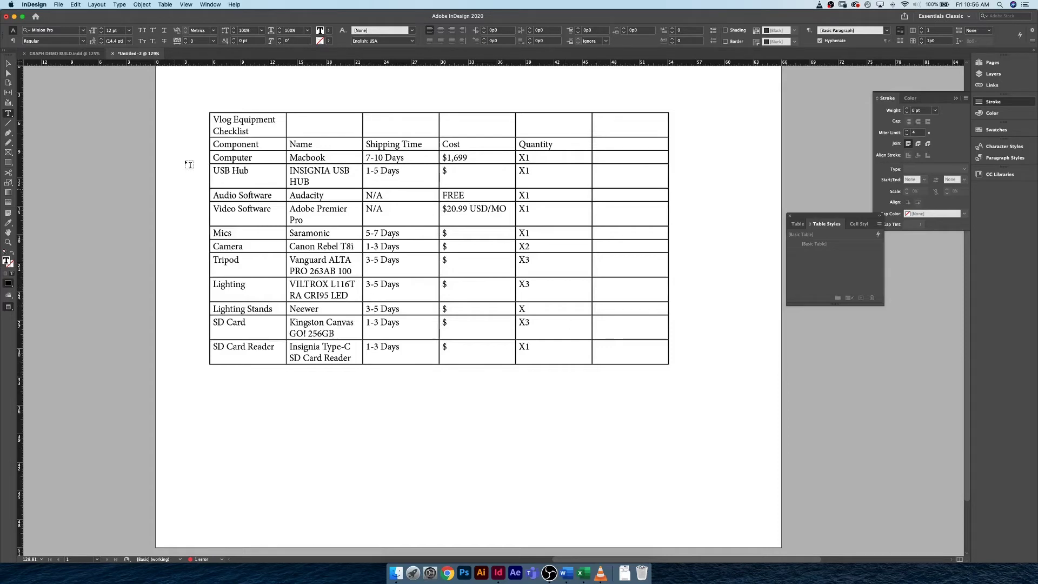
Enlarge the frame to show every table row, delete it, then cancel a Place attempt
left_click(9, 63)
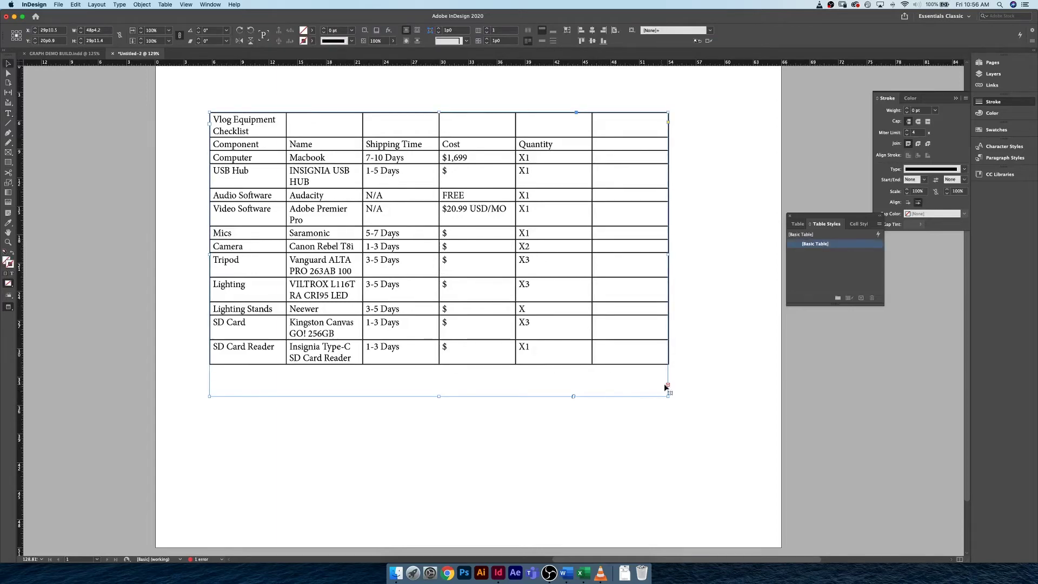
left_click_drag(669, 395, 752, 460)
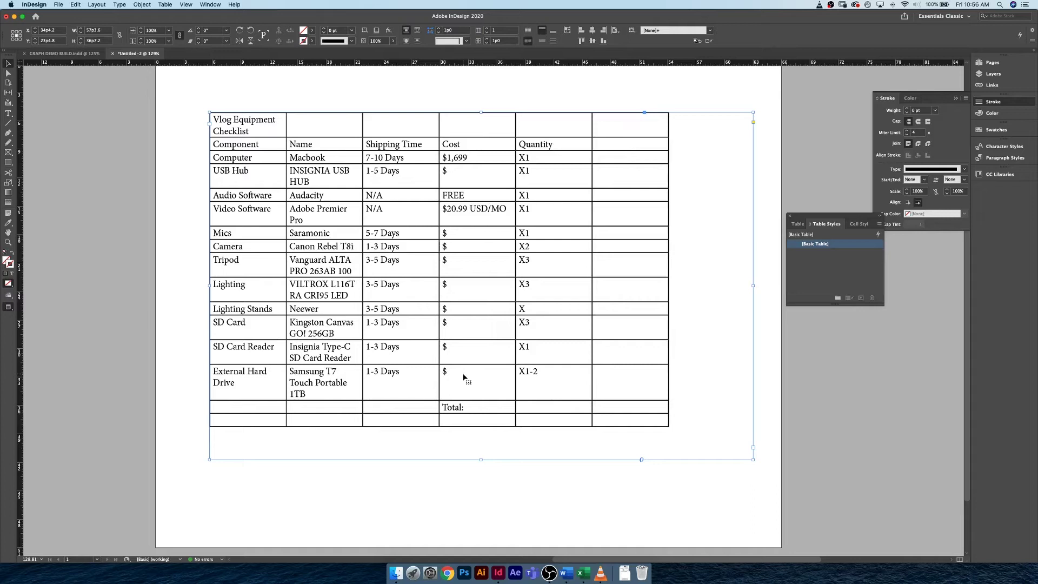
key("BackSpace")
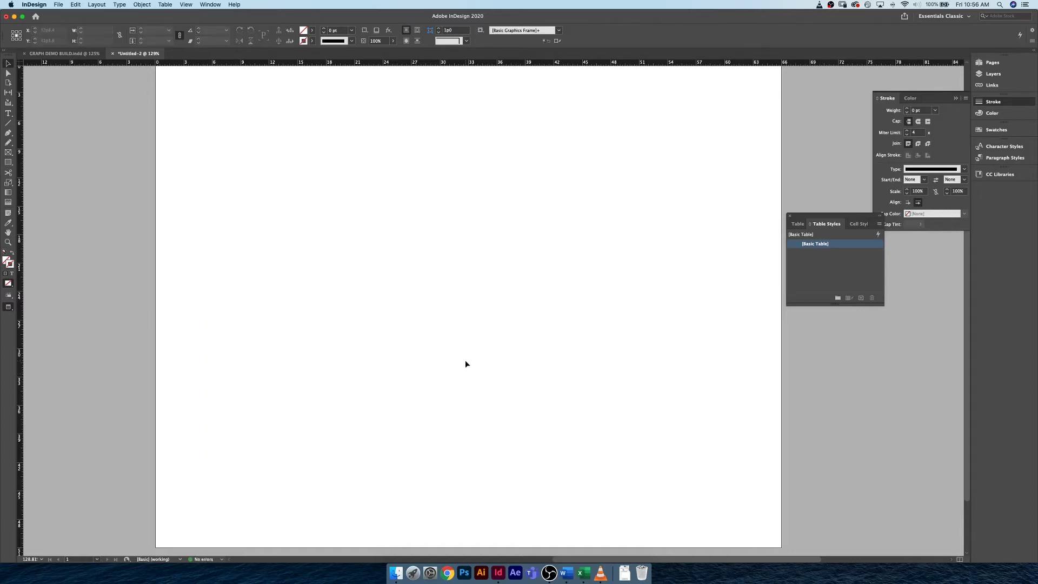
key("super+d")
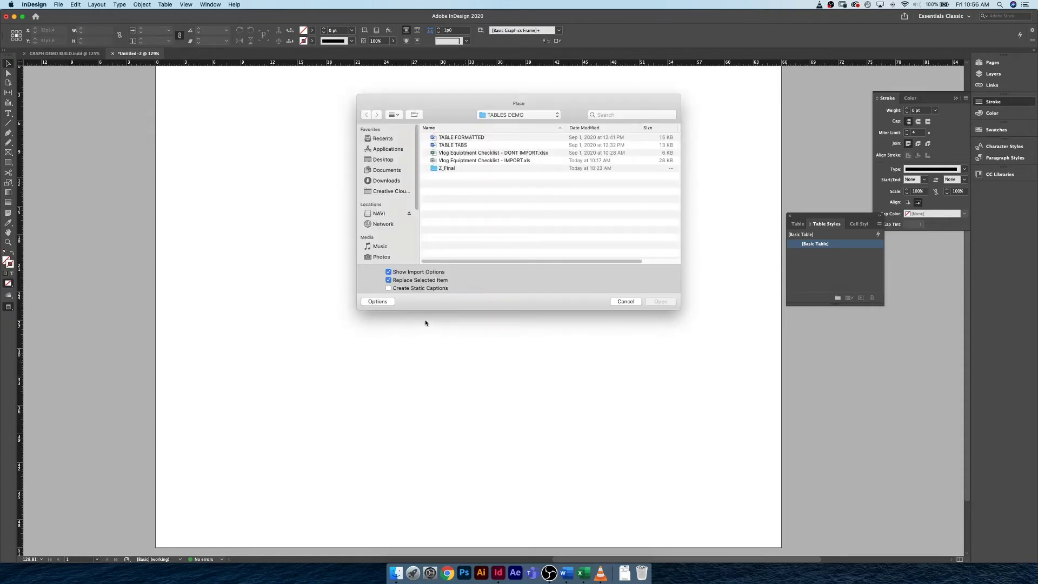
left_click(626, 301)
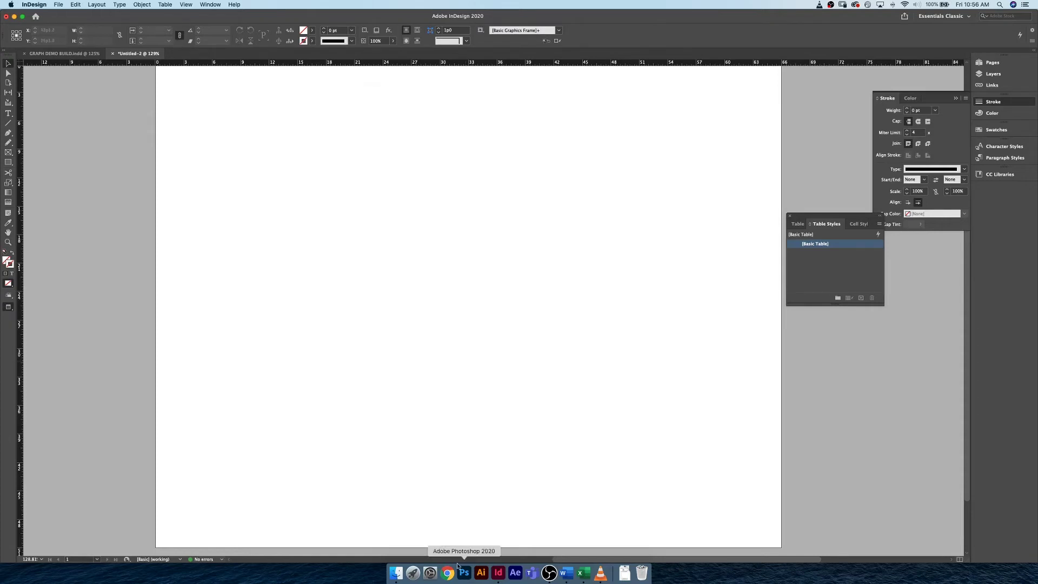
Open TABLE TABS in Word from the TABLES DEMO folder, inspect its tabbed text, then return to InDesign
left_click(397, 573)
left_click(187, 246)
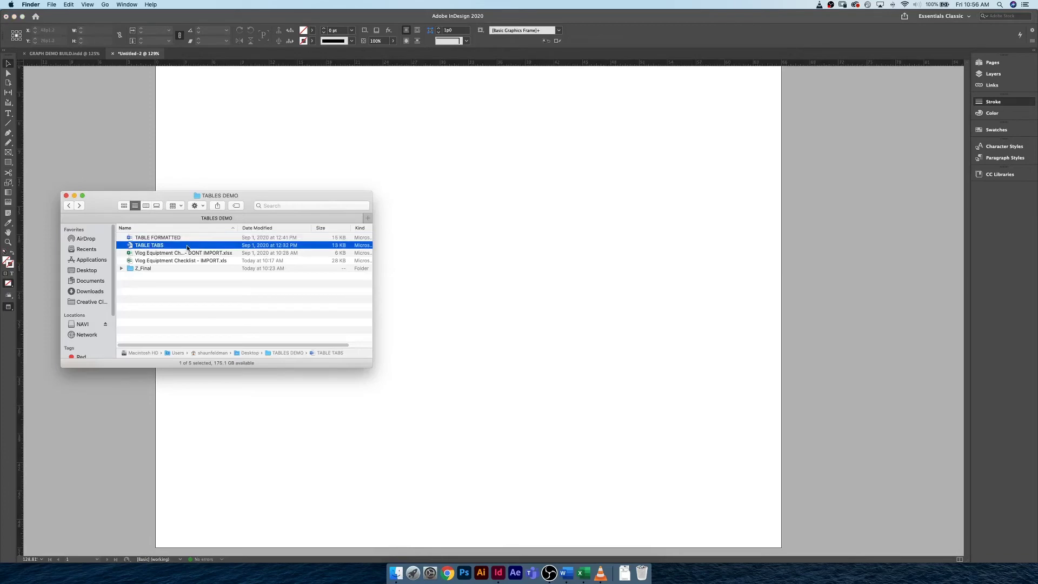
double_click(186, 247)
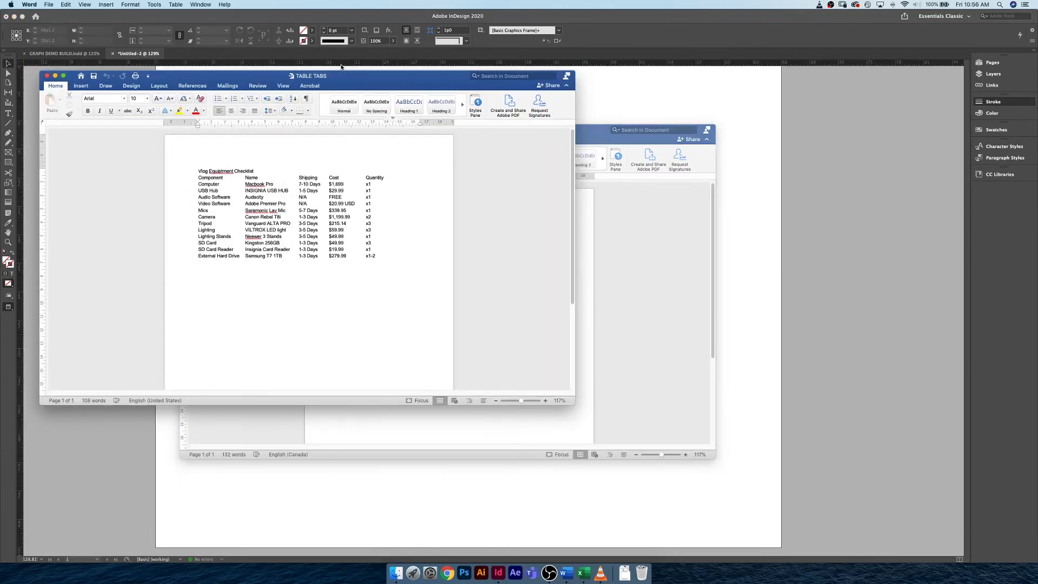
left_click_drag(355, 79, 491, 120)
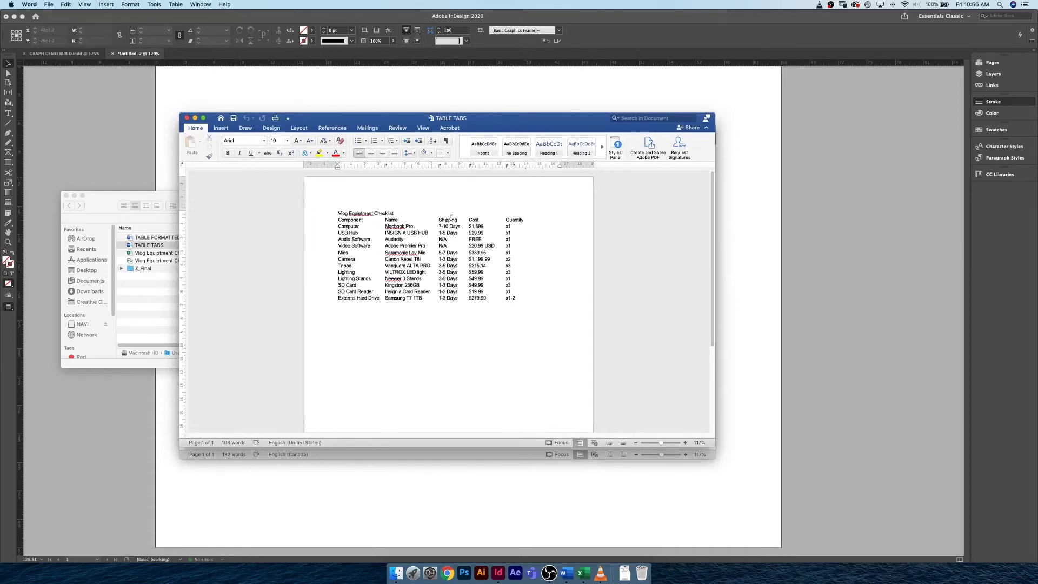
key("Left")
left_click(350, 100)
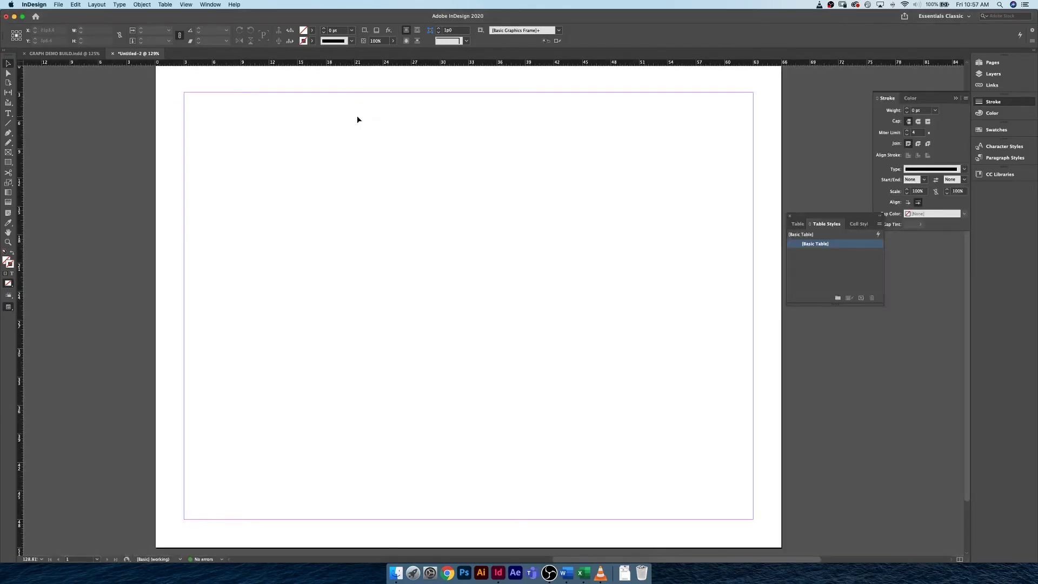
Place TABLE TABS with styles and formatting removed, in a frame drawn from the top-left margin
key("super+d")
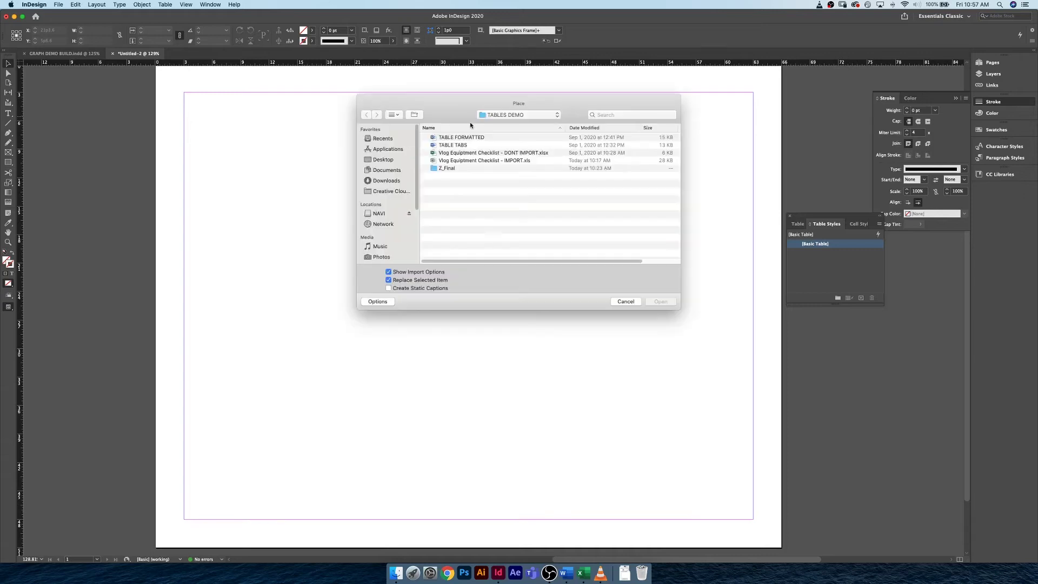
left_click(473, 145)
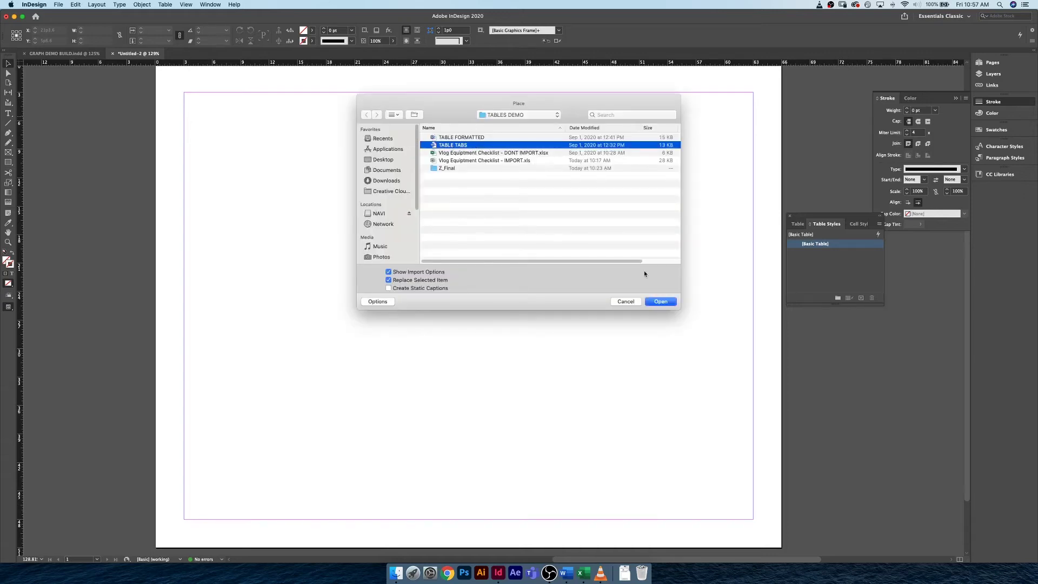
left_click(657, 301)
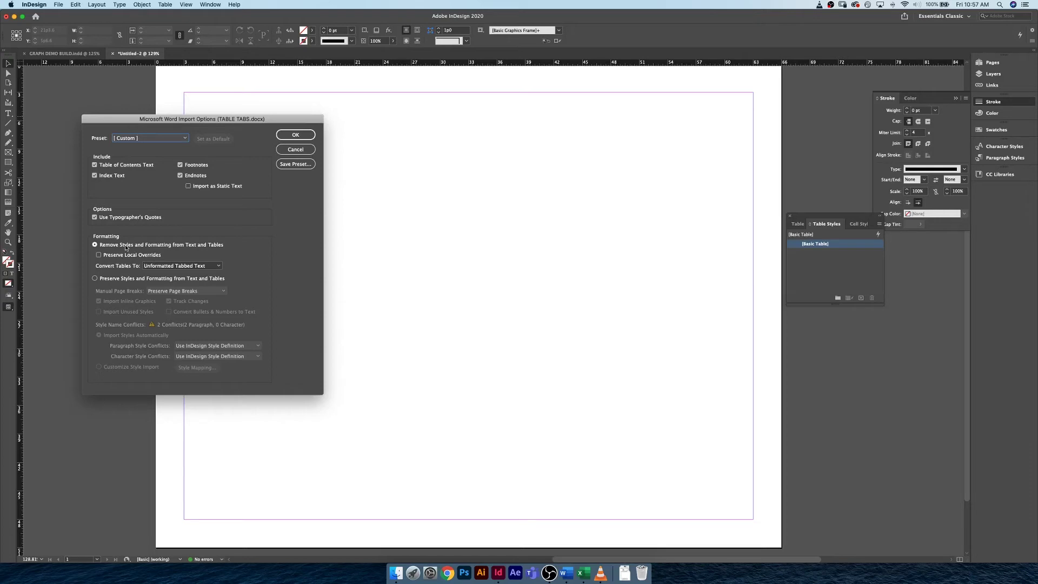
left_click(292, 135)
left_click(195, 100)
left_click_drag(184, 93, 749, 373)
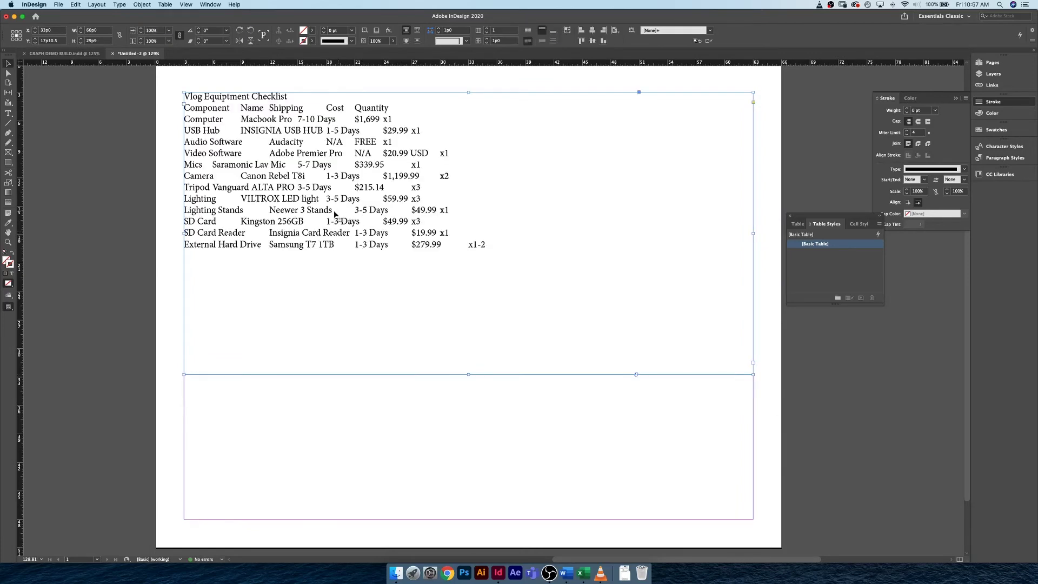
Select all the checklist text in the frame and convert it into a table
left_click(167, 5)
left_click(434, 238)
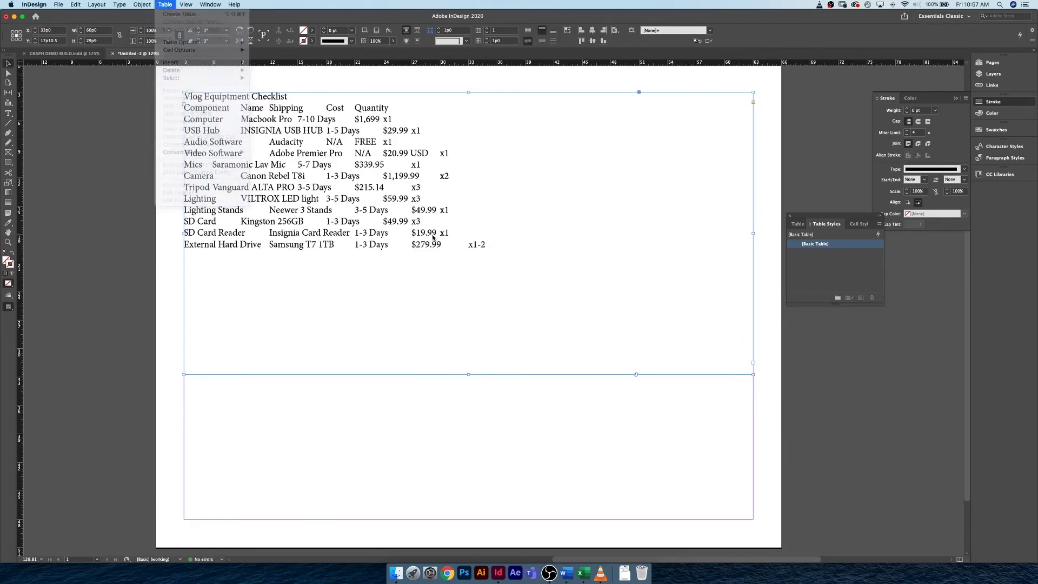
double_click(422, 234)
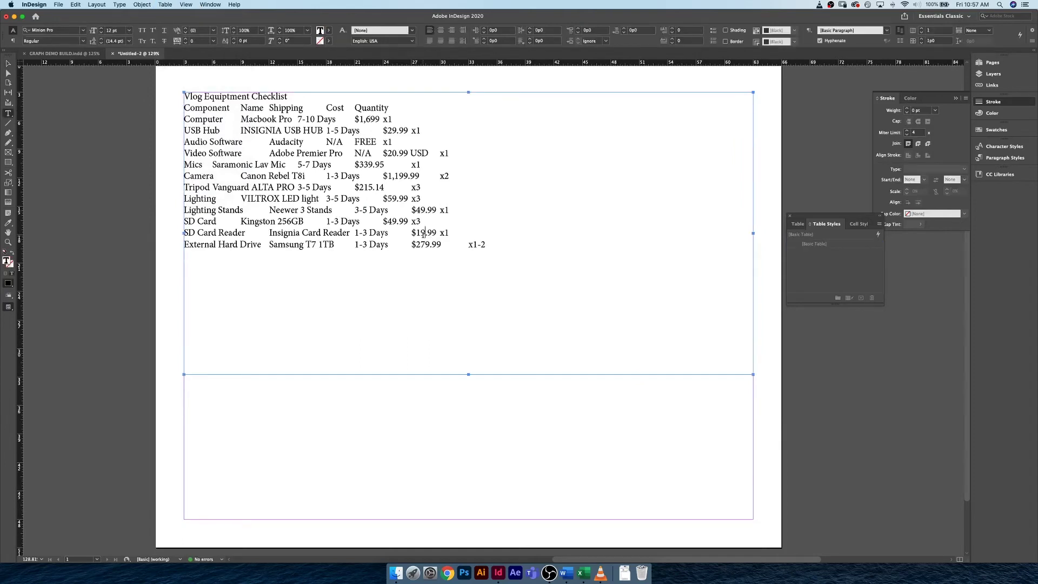
key("super+a")
left_click(165, 5)
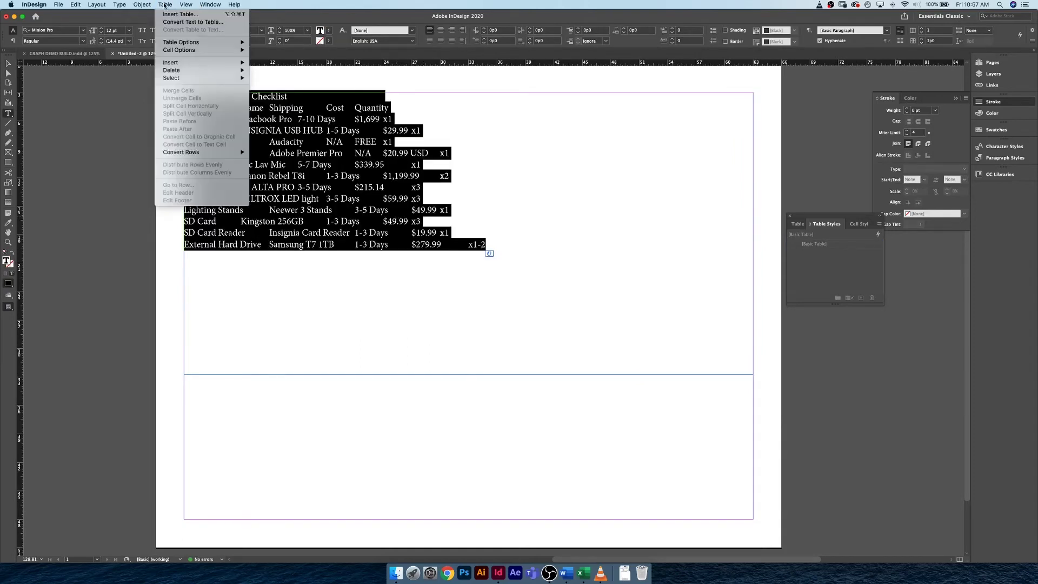
left_click(200, 23)
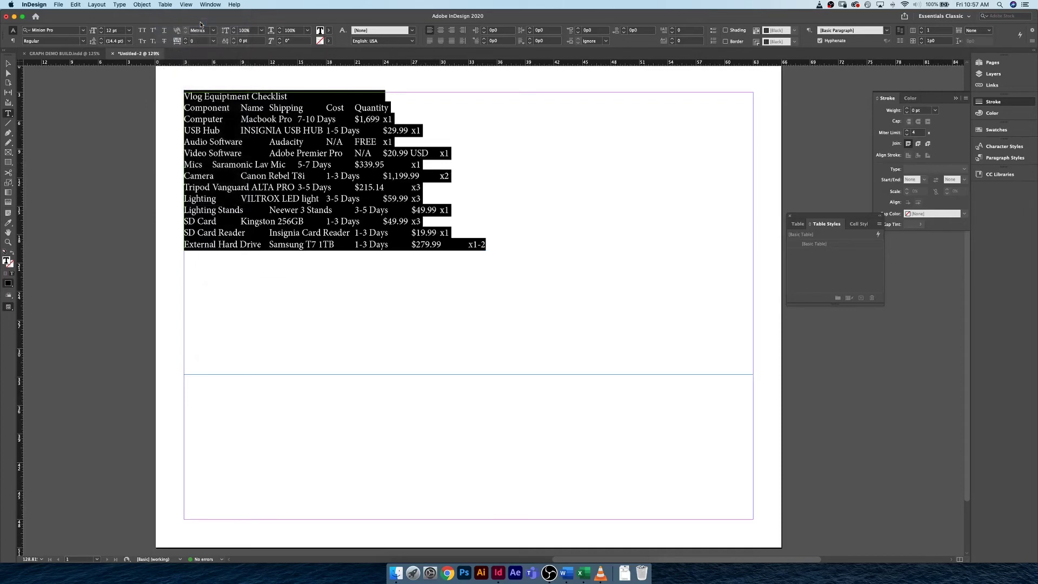
left_click(370, 308)
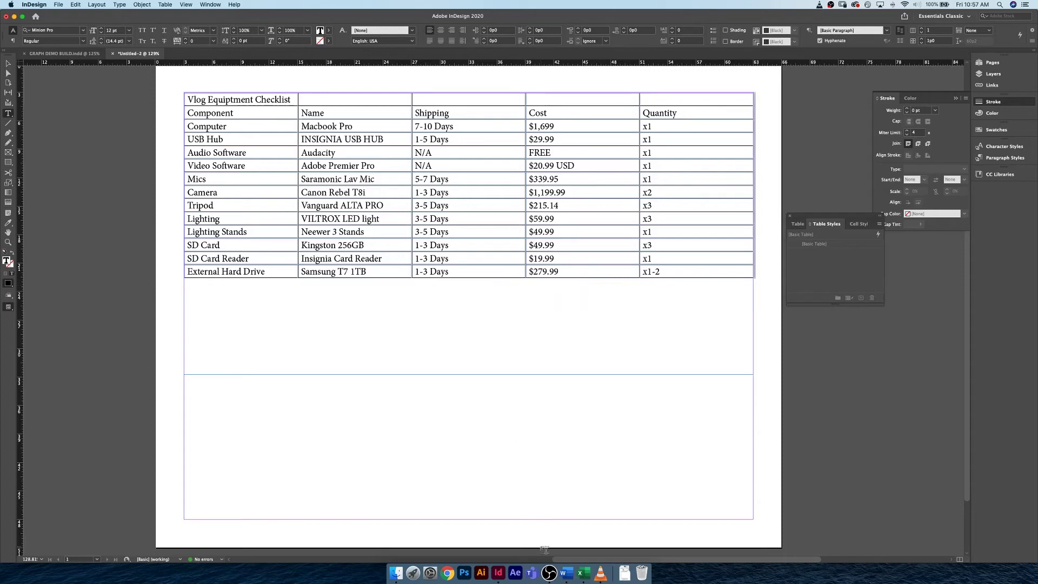
Compare the table against the source text in Word, then come back to the InDesign page
left_click(564, 574)
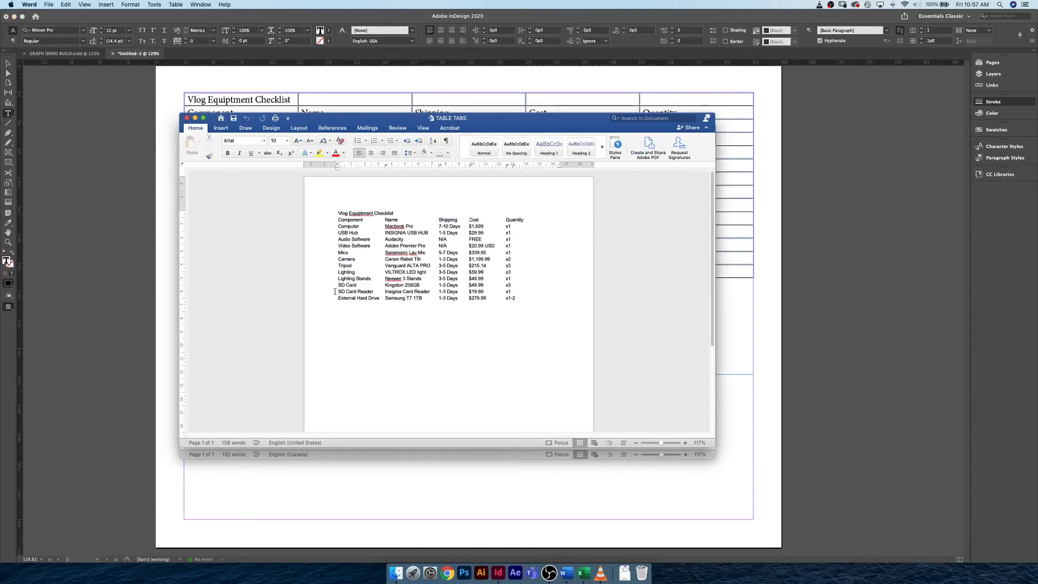
left_click_drag(379, 118, 380, 126)
left_click(729, 113)
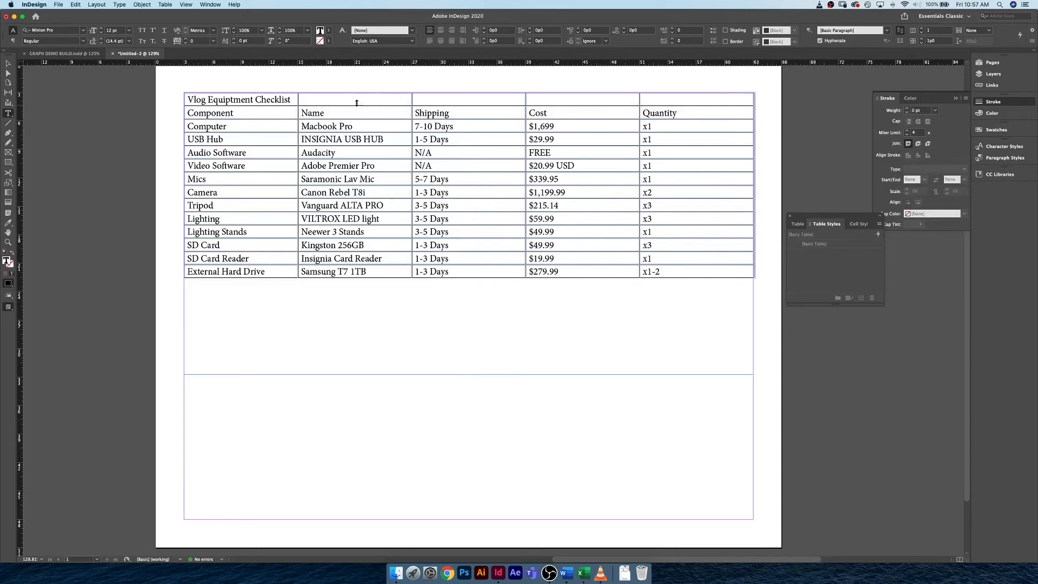
Merge the five top-row cells into a single title cell
left_click(359, 99)
left_click_drag(669, 98, 243, 100)
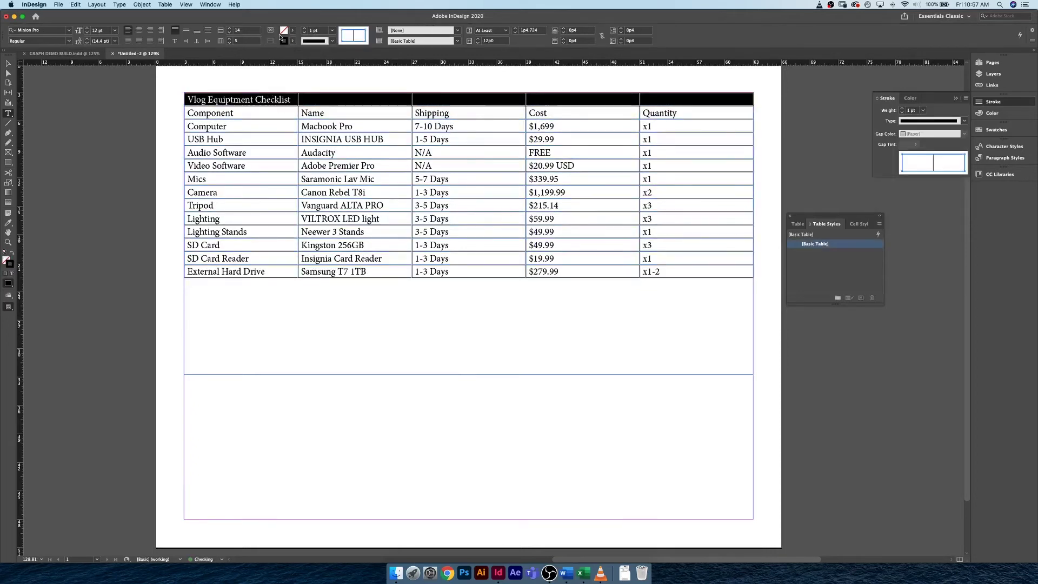
left_click(271, 31)
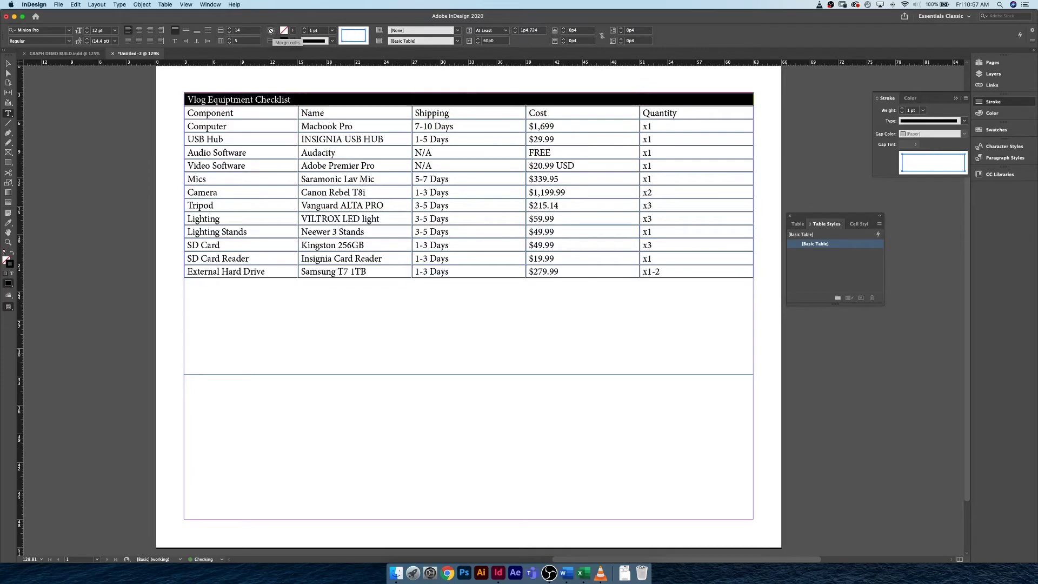
left_click(324, 112)
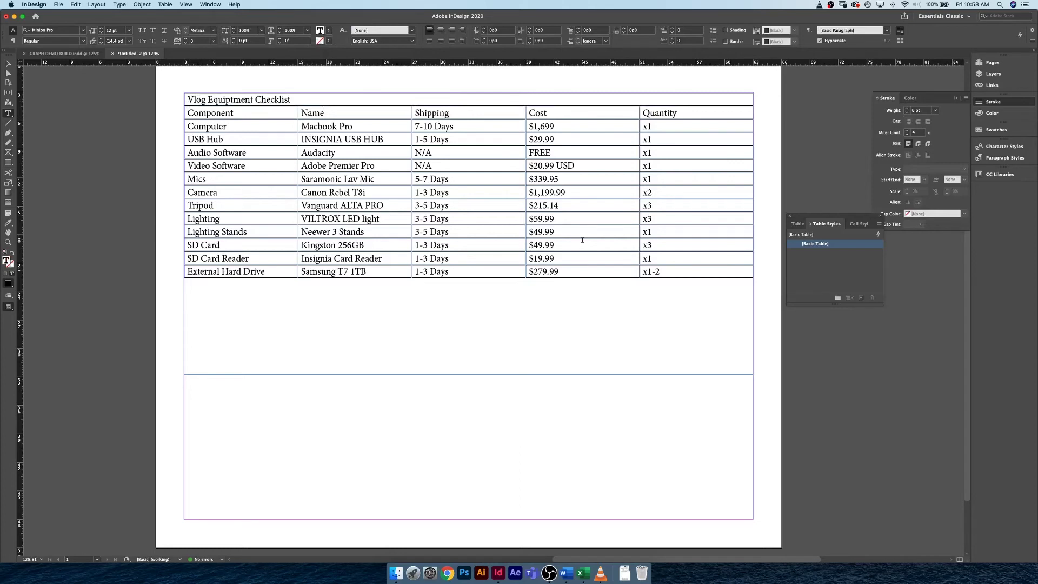
Shorten the text frame to fit the table, then delete the table along with its frame
left_click(8, 64)
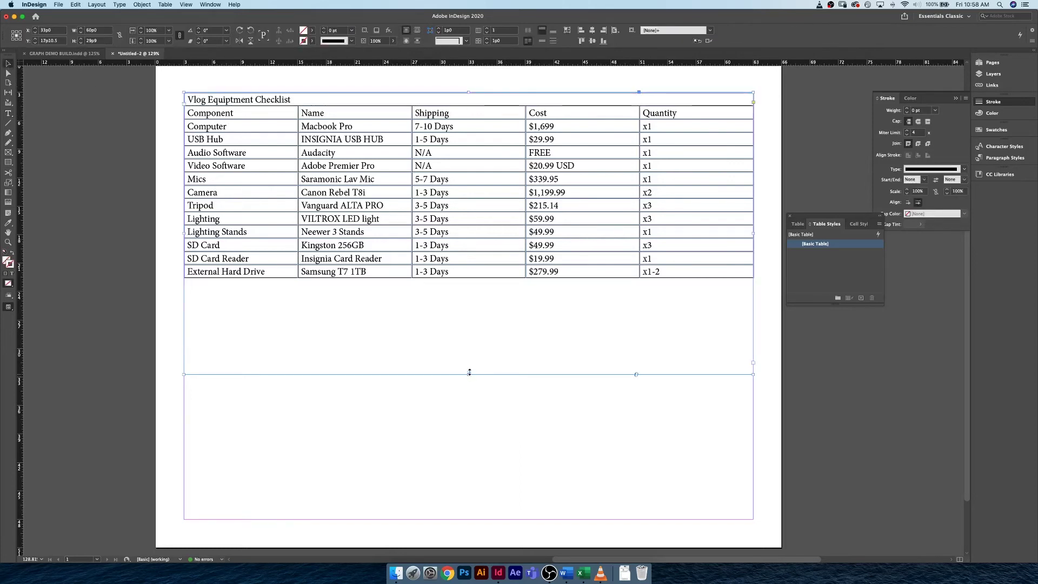
left_click_drag(468, 373, 475, 293)
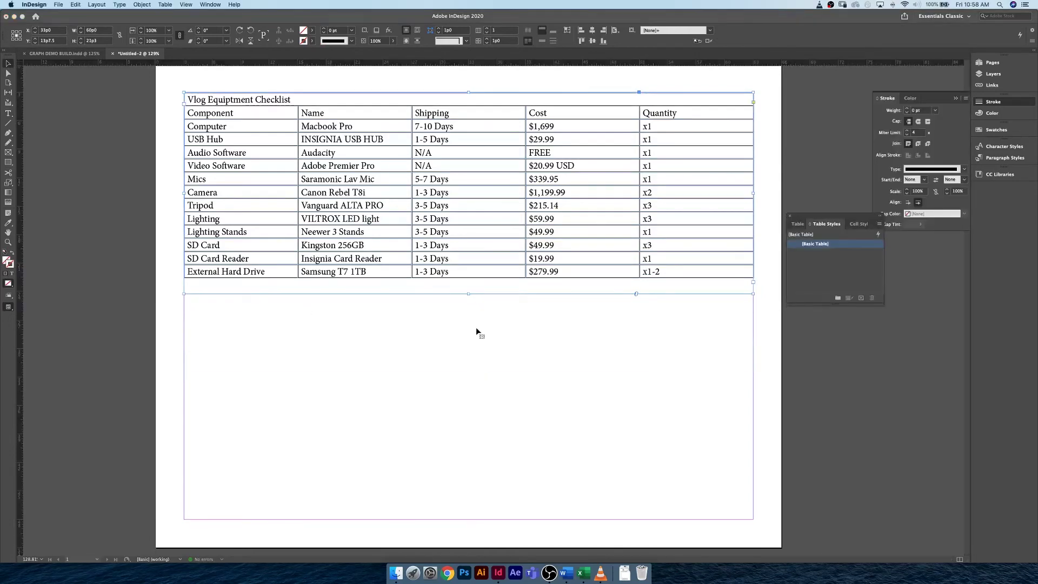
left_click(412, 315)
left_click(422, 264)
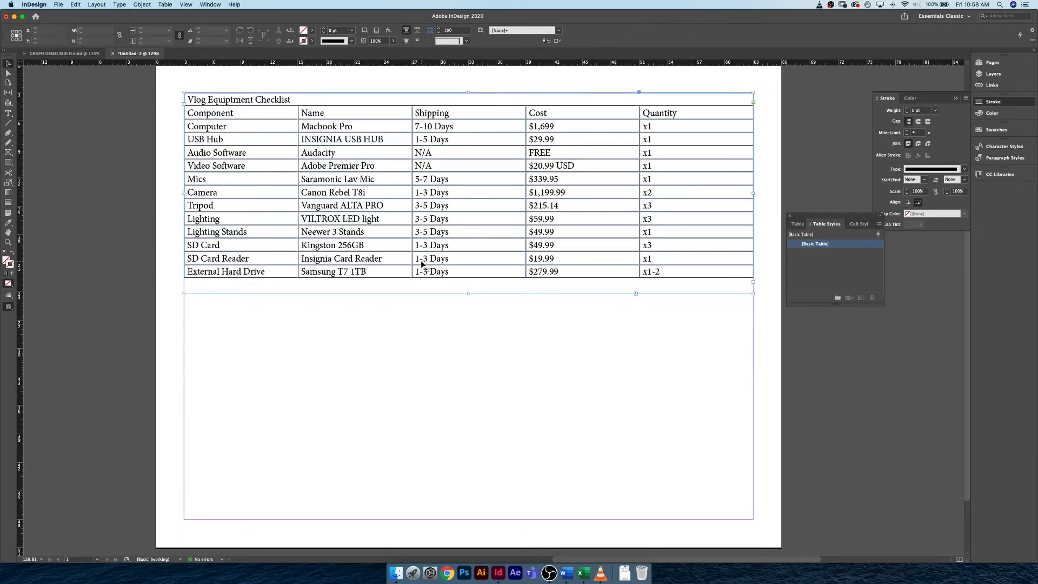
key("BackSpace")
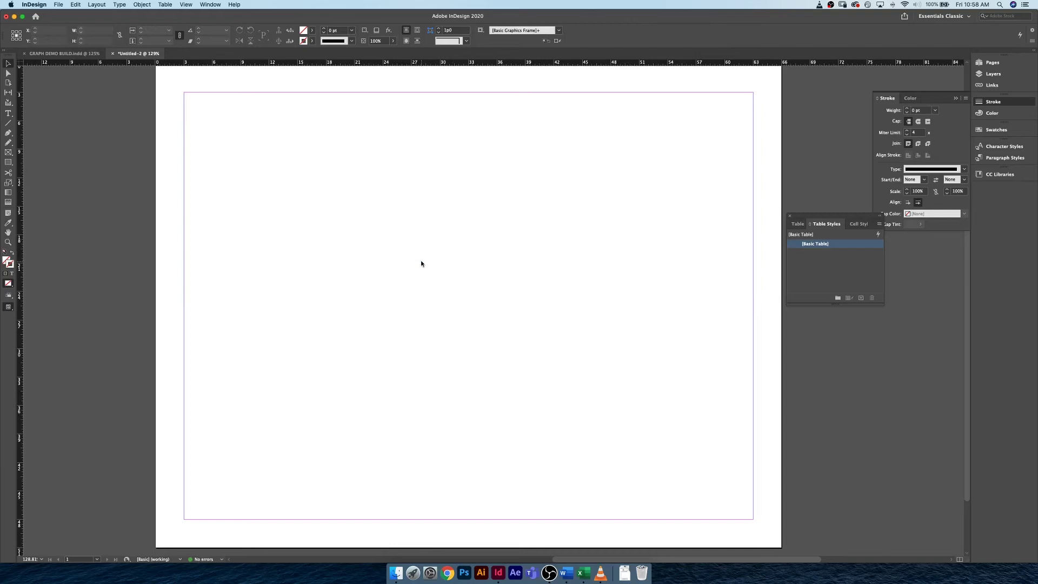
Load Vlog Equipment Checklist - IMPORT.xls for placing, accepting the default Excel Import Options
key("super+d")
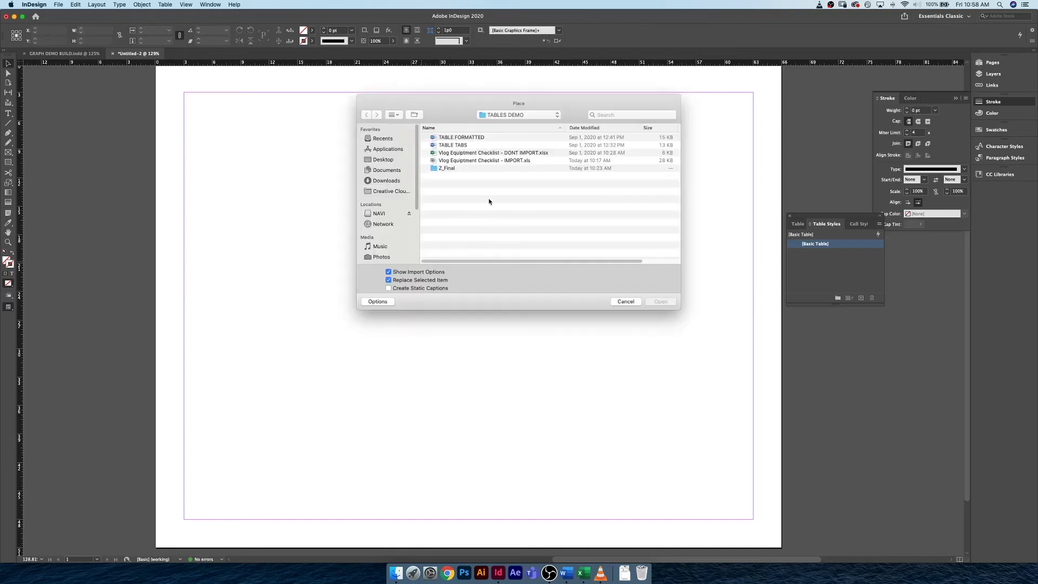
left_click(495, 162)
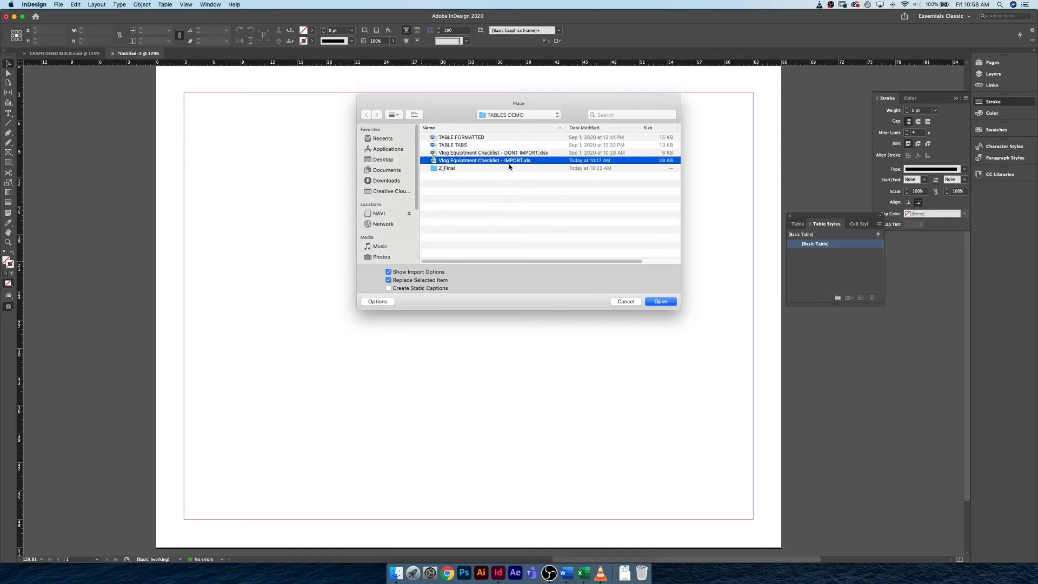
key("Return")
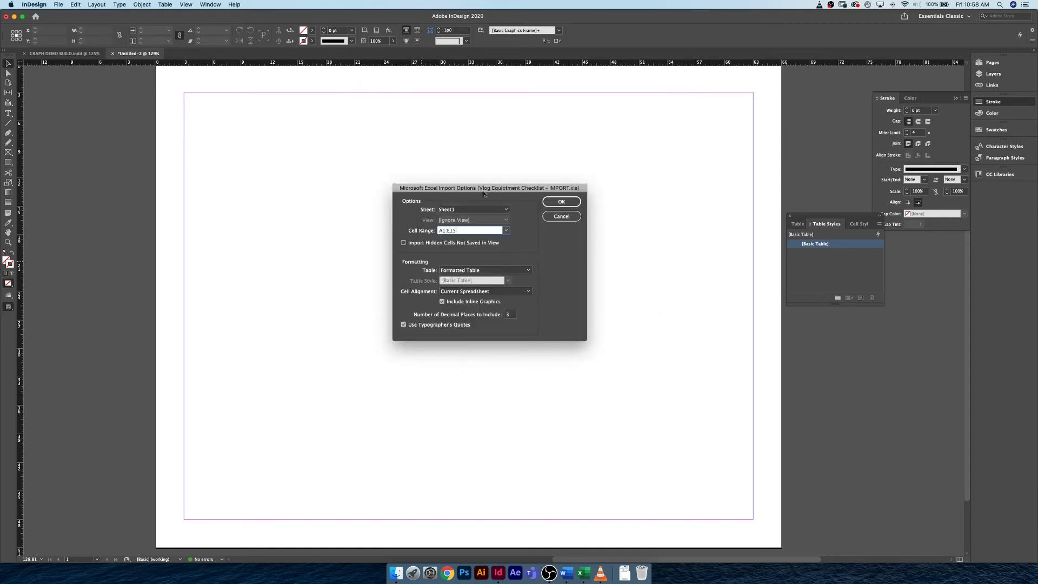
key("Return")
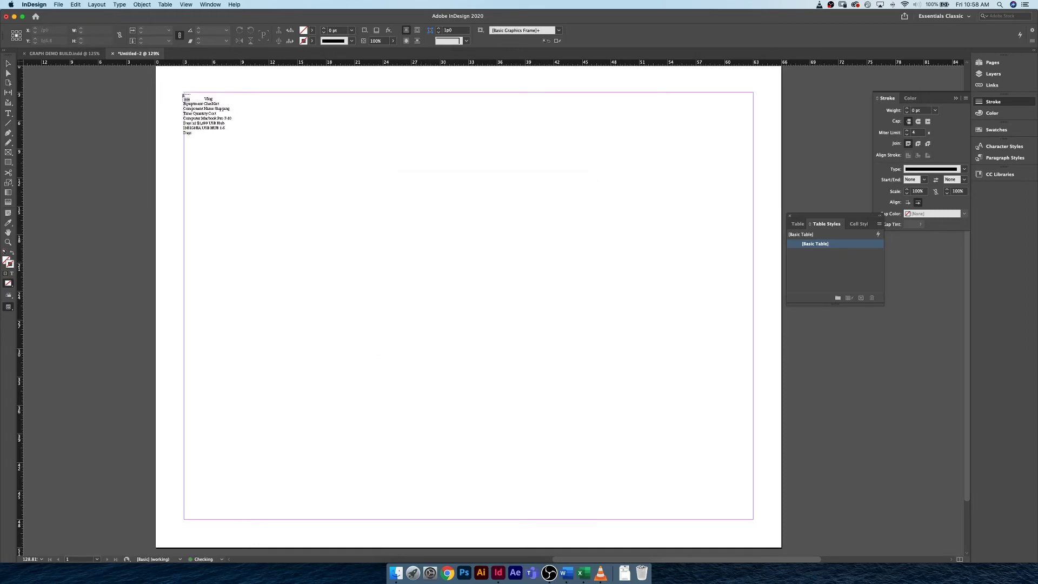
Place the table from the top-left margin and adjust Quantity and Shipping Time column widths to fit
left_click_drag(185, 94, 755, 383)
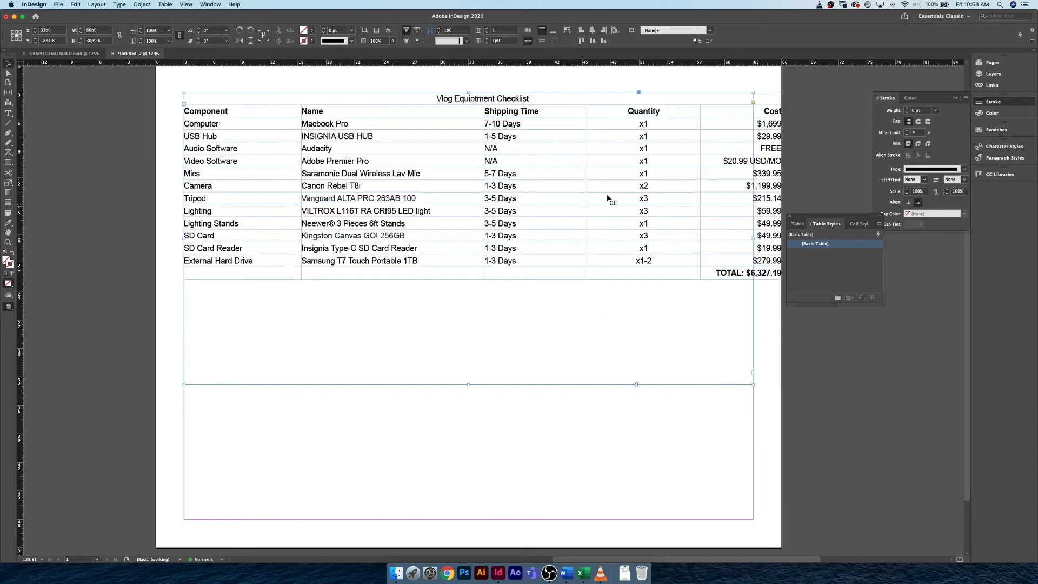
double_click(703, 126)
left_click_drag(700, 124, 673, 126)
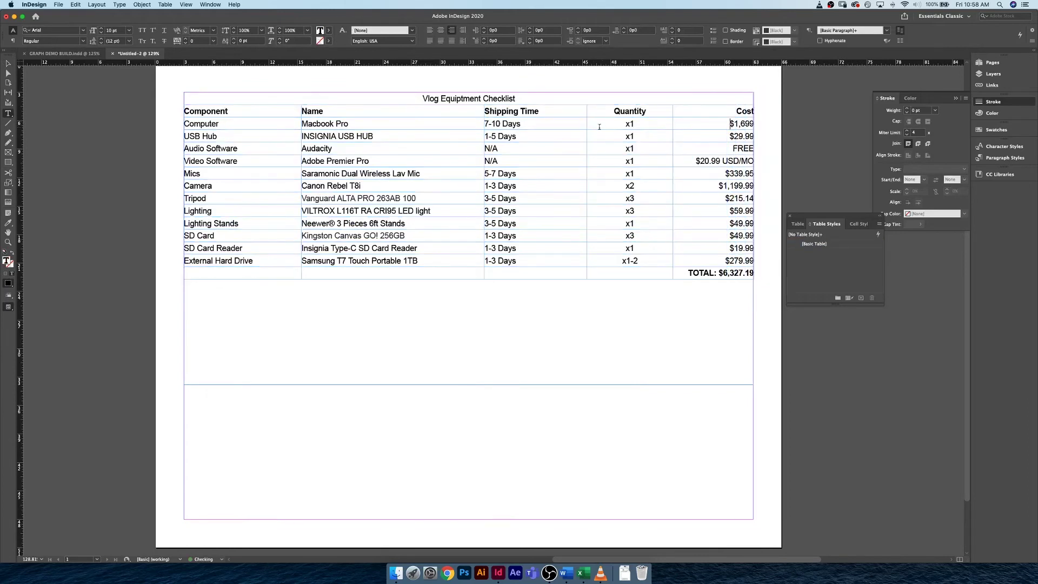
left_click_drag(587, 125, 593, 125)
left_click_drag(742, 123, 752, 123)
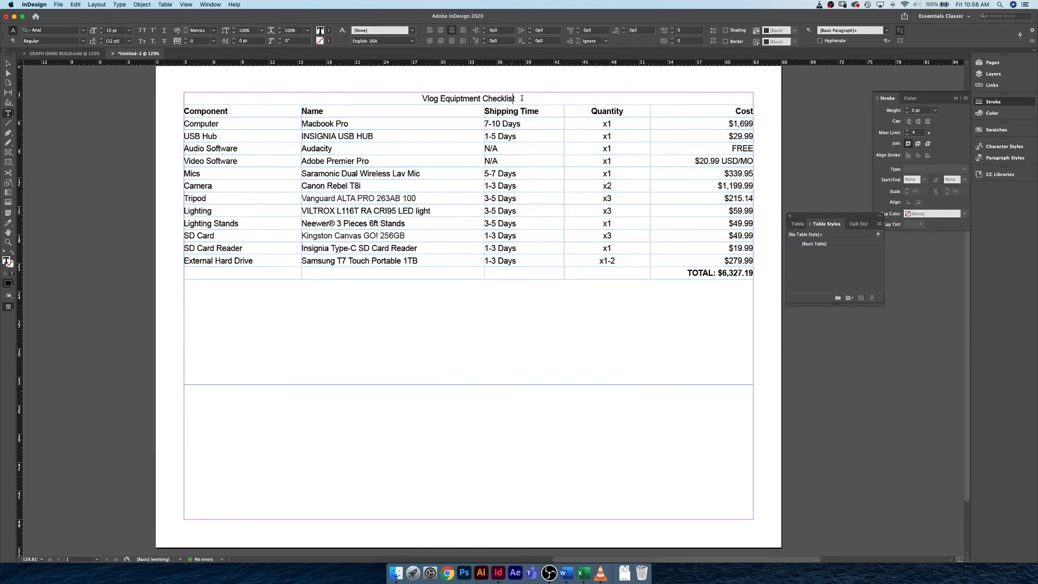
Bring the IMPORT workbook forward in Excel, select cell D6, and maximize the window
left_click(583, 573)
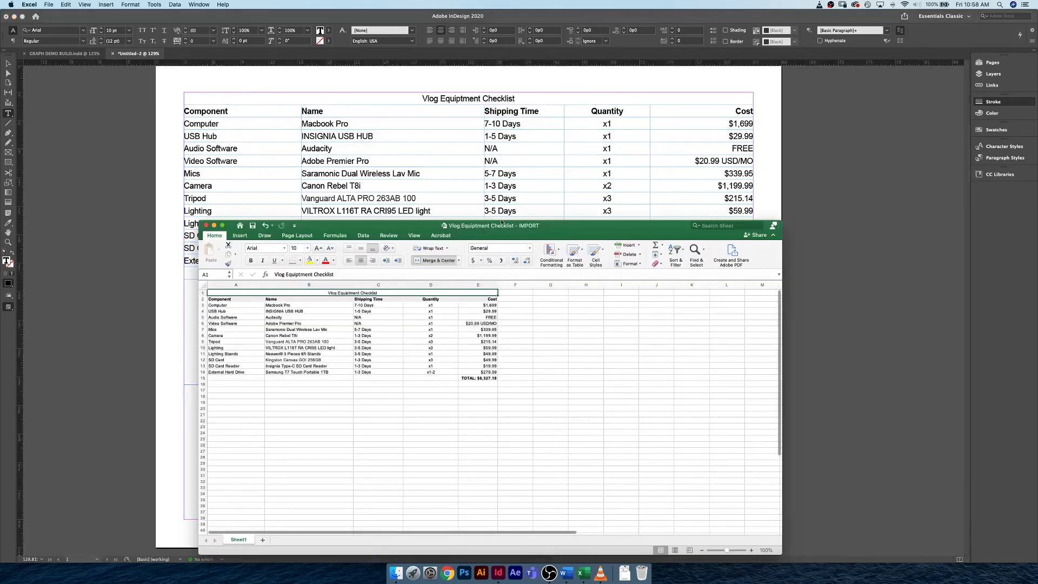
left_click_drag(503, 225, 465, 146)
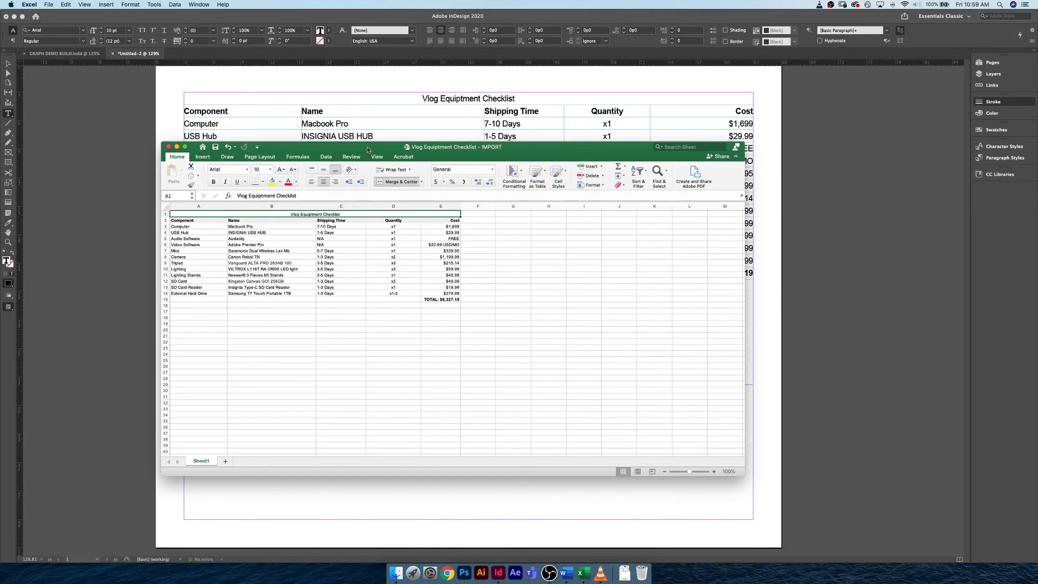
left_click_drag(367, 149, 393, 384)
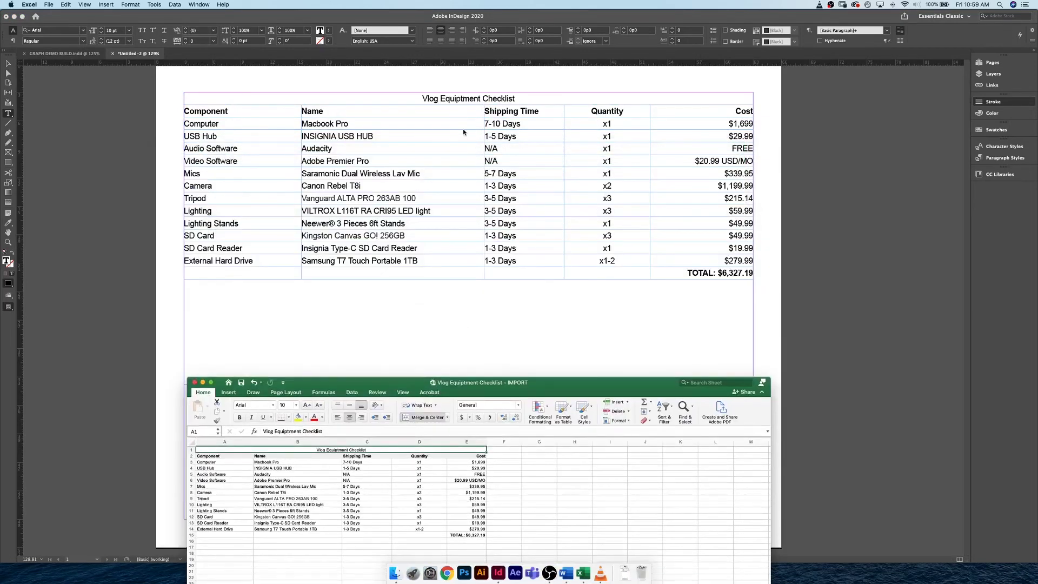
left_click_drag(398, 382, 384, 160)
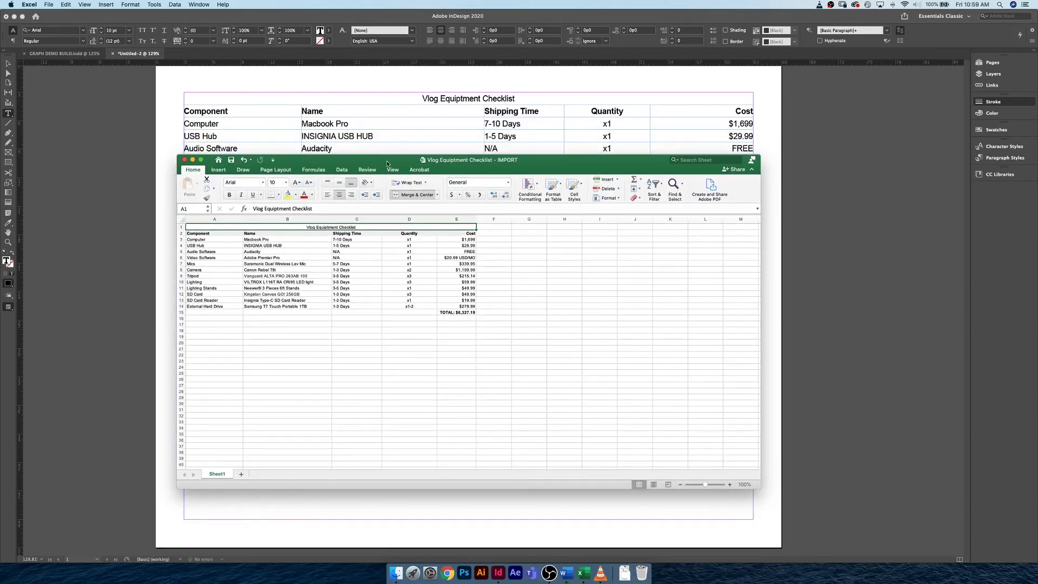
left_click_drag(384, 160, 393, 177)
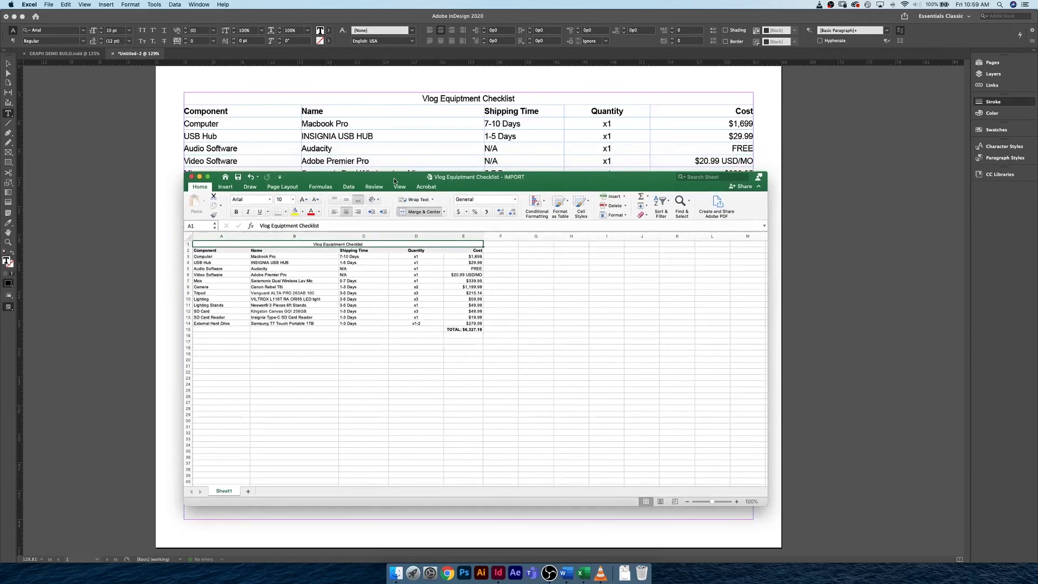
left_click(425, 275)
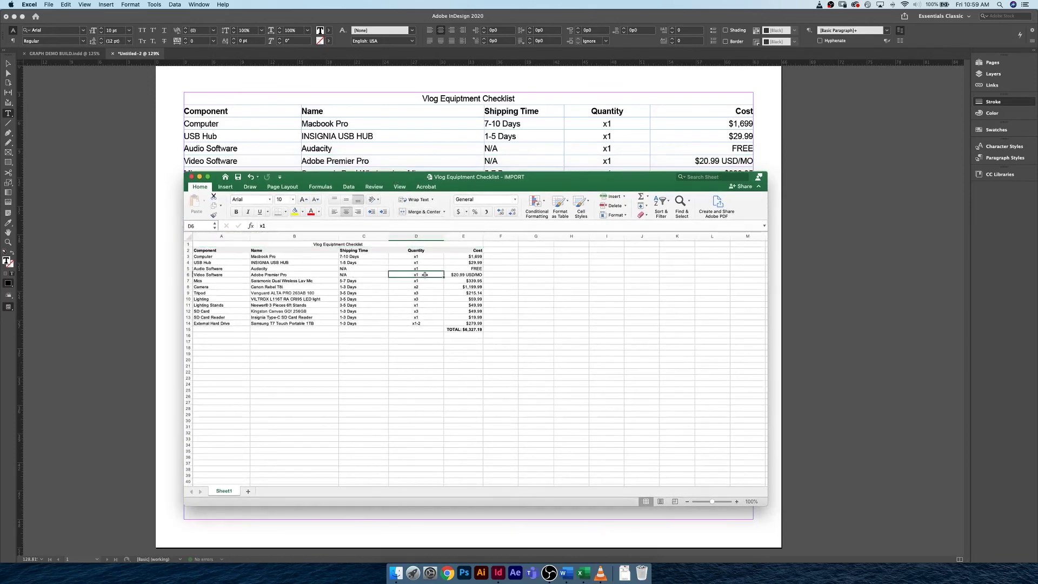
left_click(209, 180)
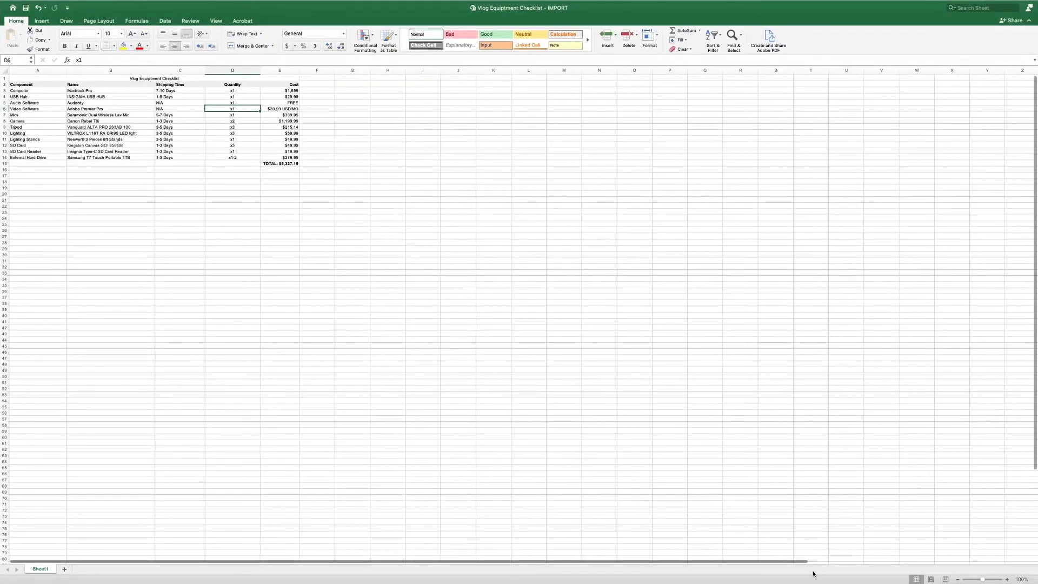
Zoom in and change the Camera, Tripod and Lighting quantities in D8–D10 to x4
left_click(992, 579)
left_click(994, 579)
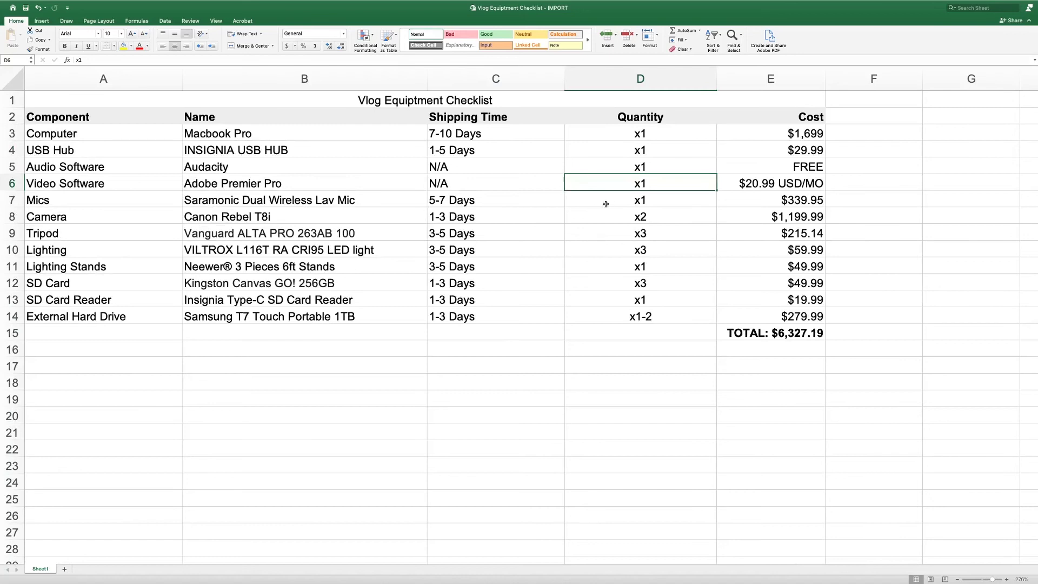
key("Down")
key("Down")
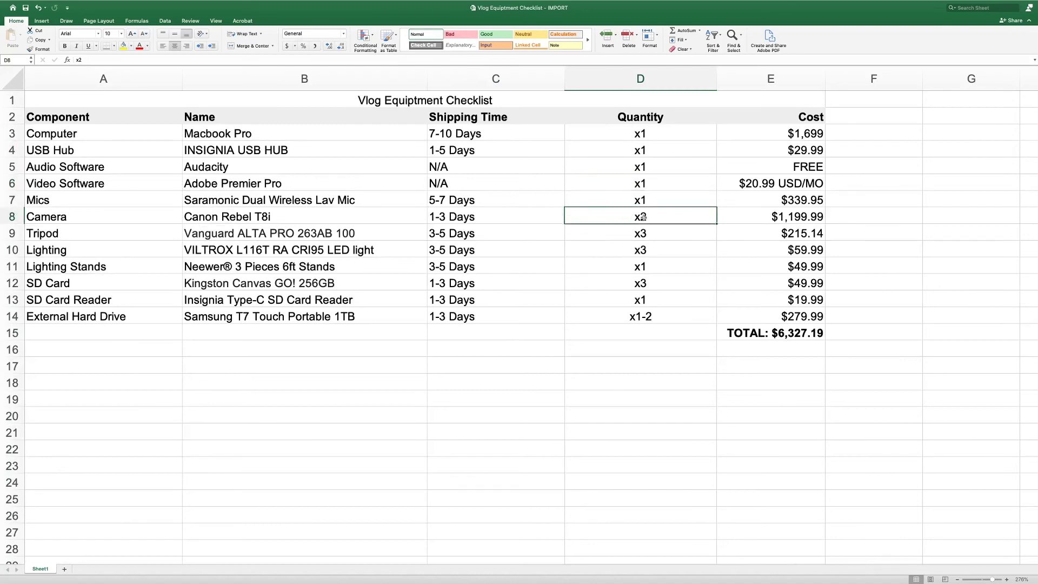
double_click(660, 218)
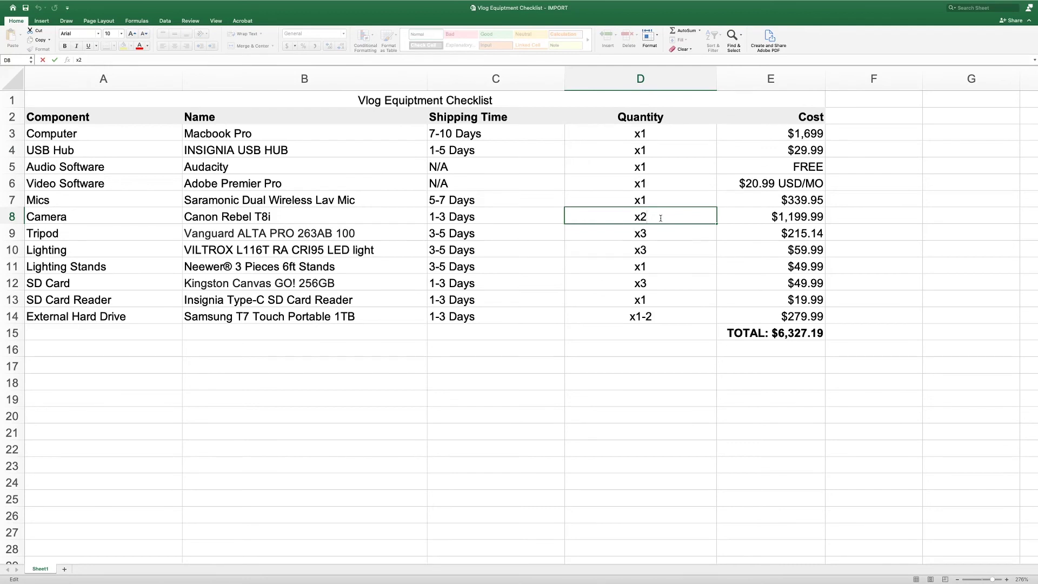
key("BackSpace")
type("4")
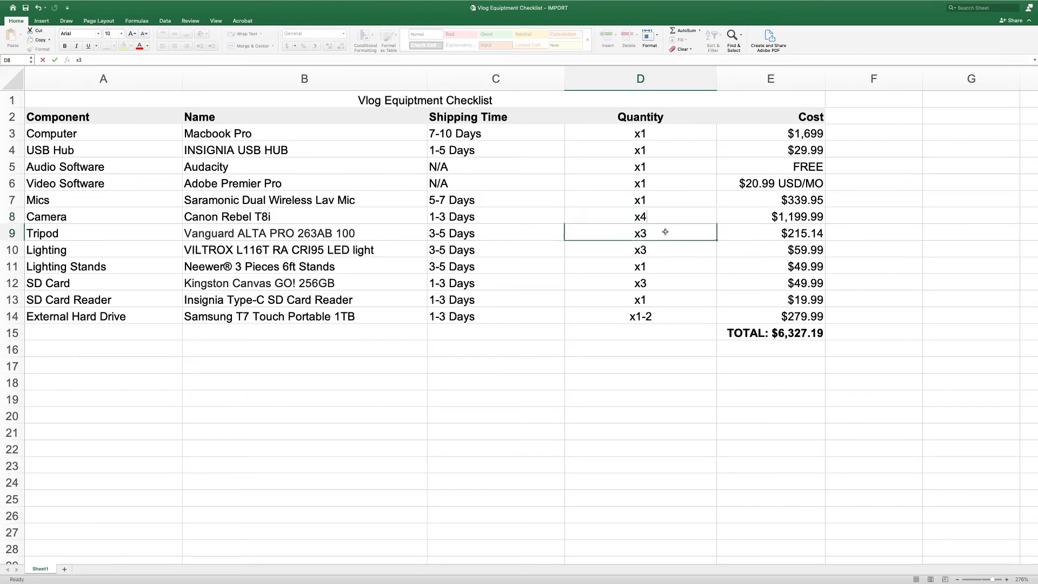
left_click(665, 232)
double_click(659, 233)
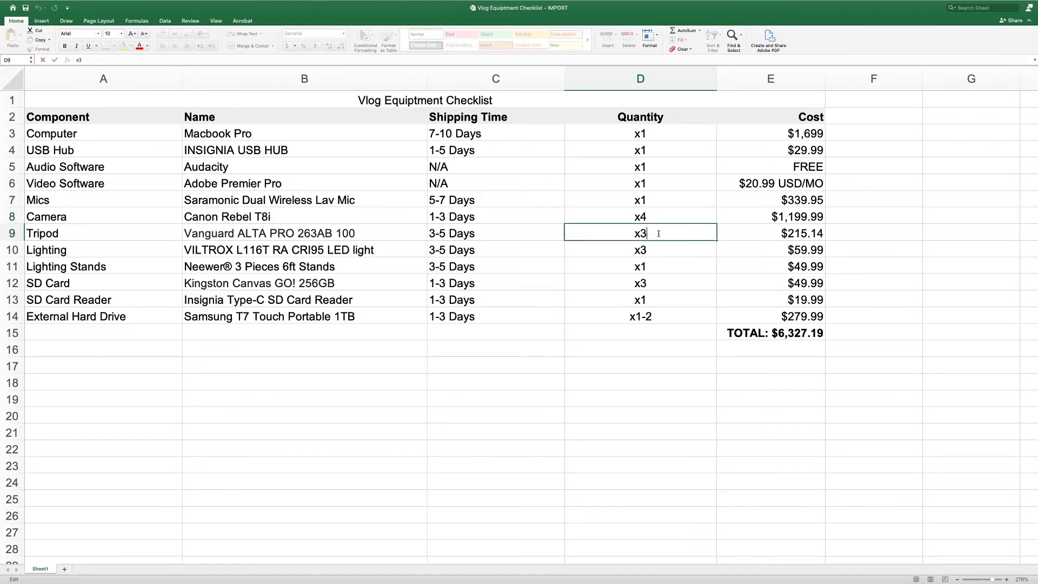
key("BackSpace")
type("4")
left_click(658, 250)
double_click(659, 250)
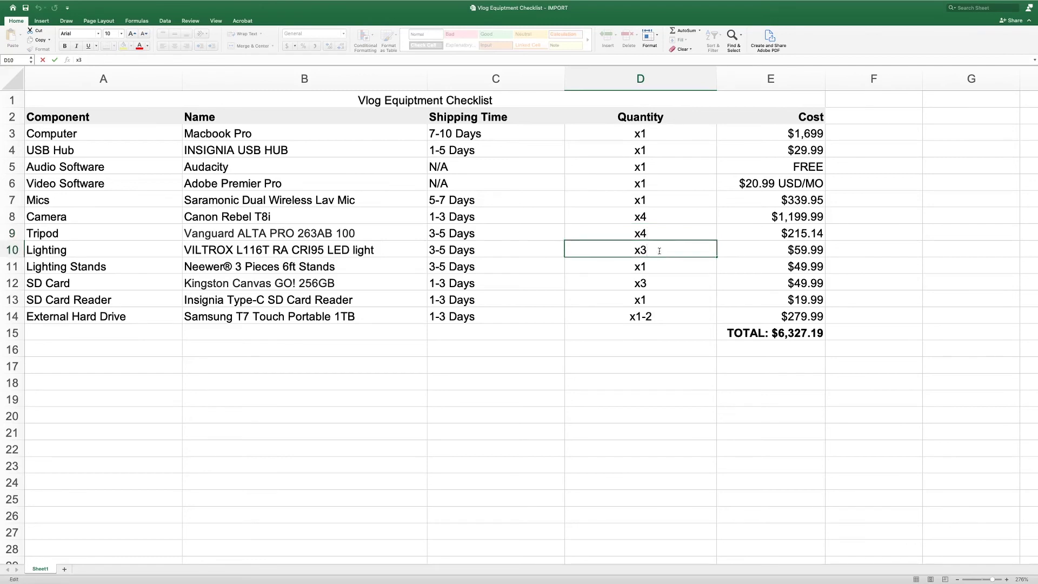
key("BackSpace")
type("4")
left_click(663, 270)
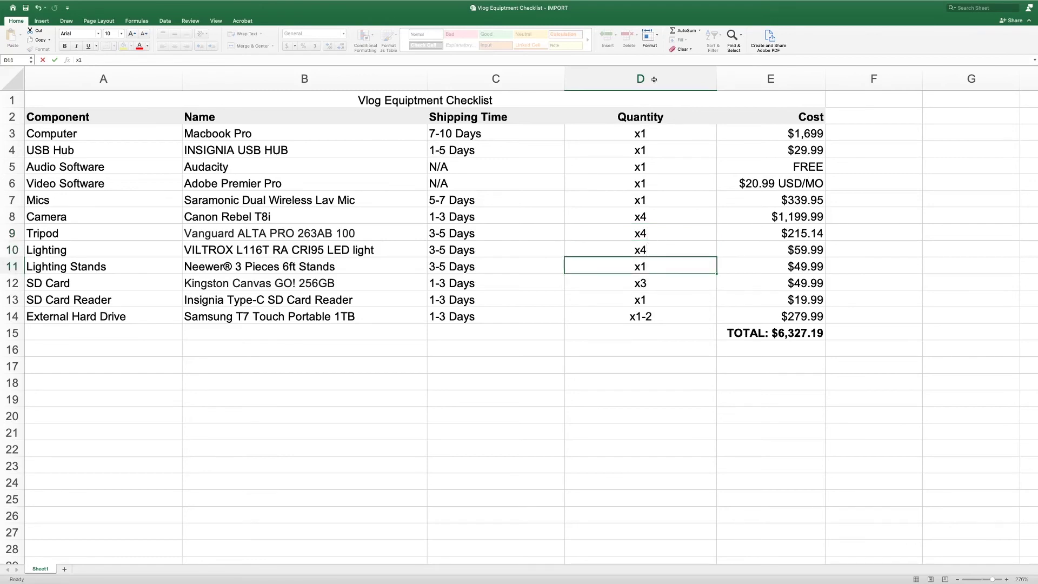
Select the Quantity column cells D2:D14 and copy them
left_click(677, 116)
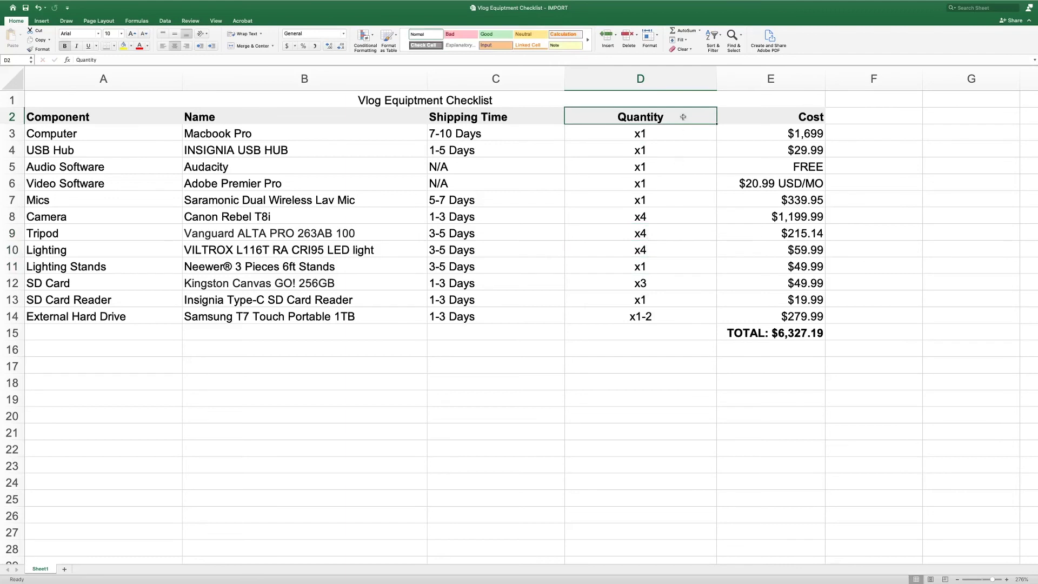
left_click_drag(683, 124, 676, 322)
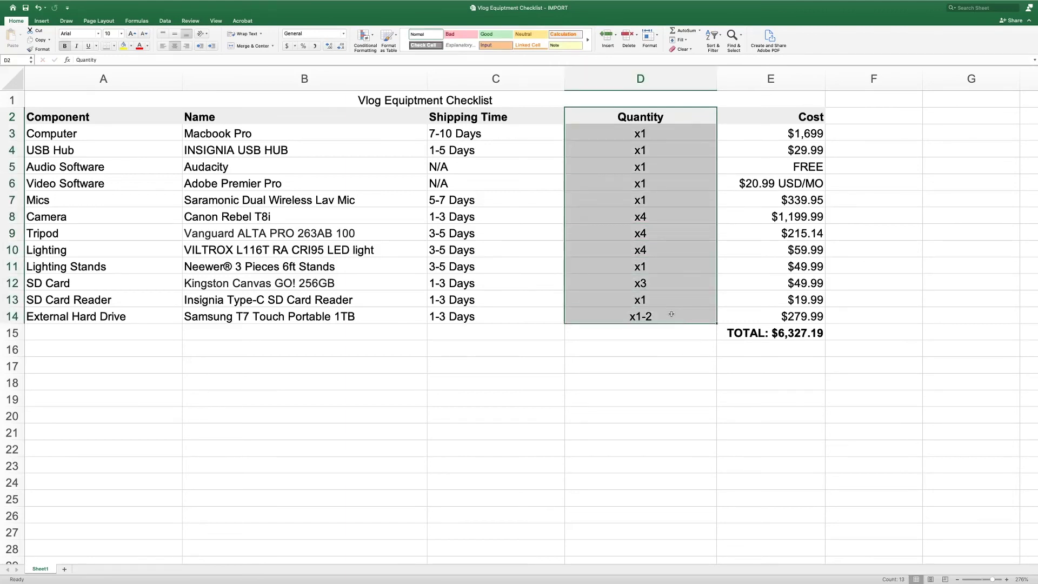
key("super+c")
Paste the updated Excel quantities over the Quantity column so Camera, Tripod and Lighting read x4
mouse_move(34, 1)
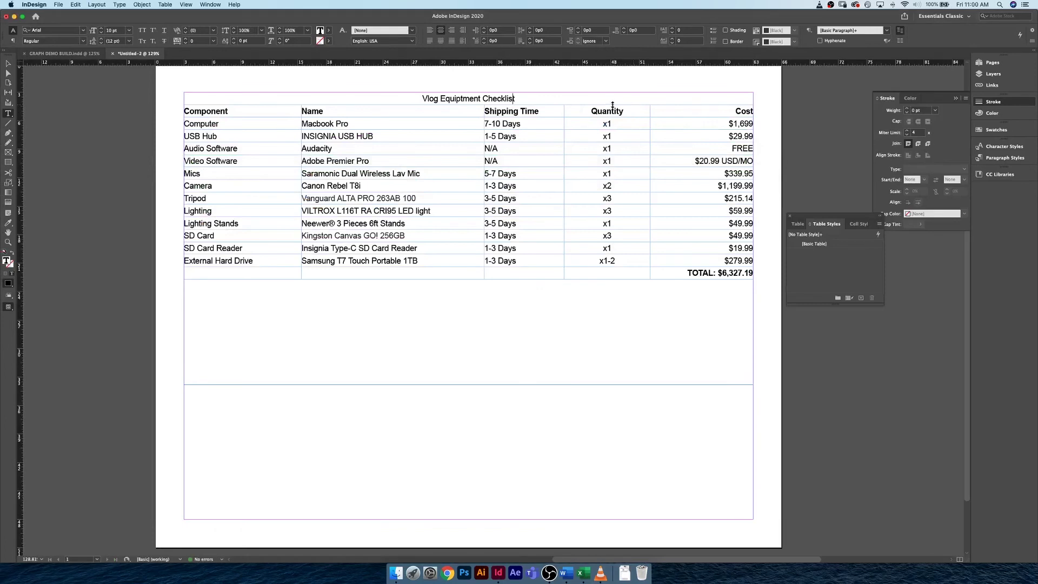
left_click(607, 110)
left_click_drag(632, 112, 630, 261)
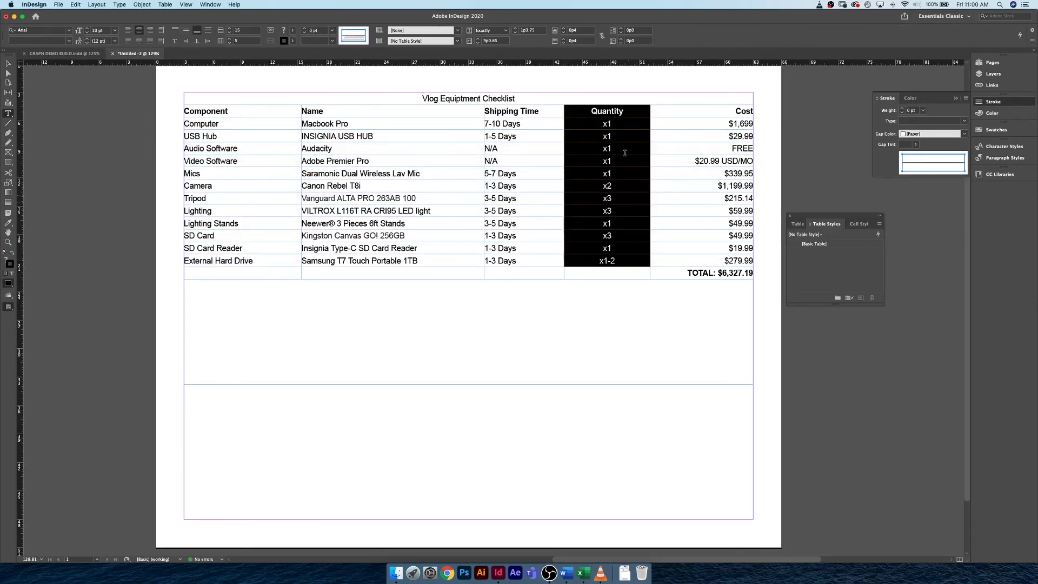
key("ctrl+z")
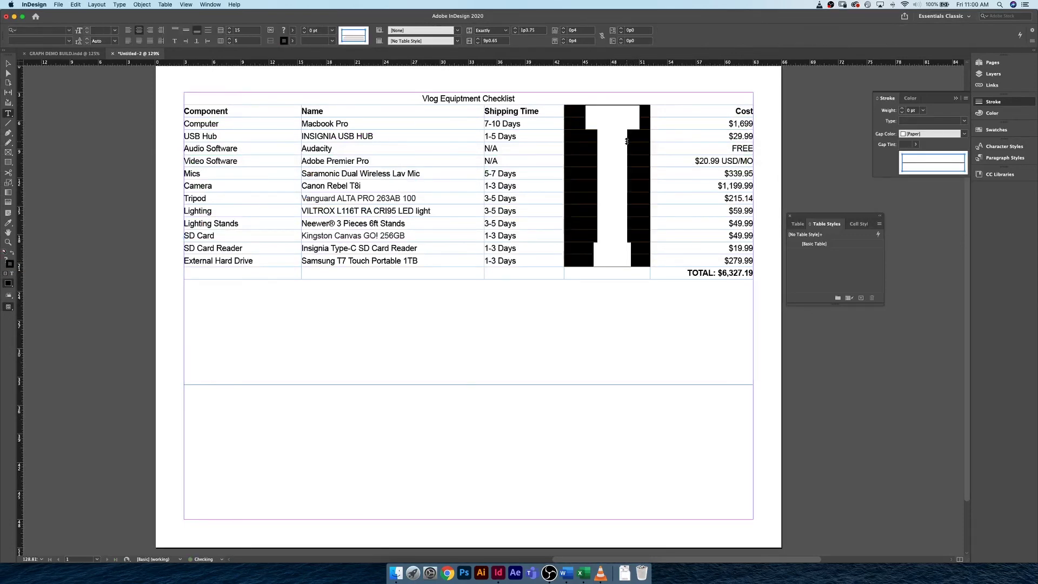
left_click(621, 187)
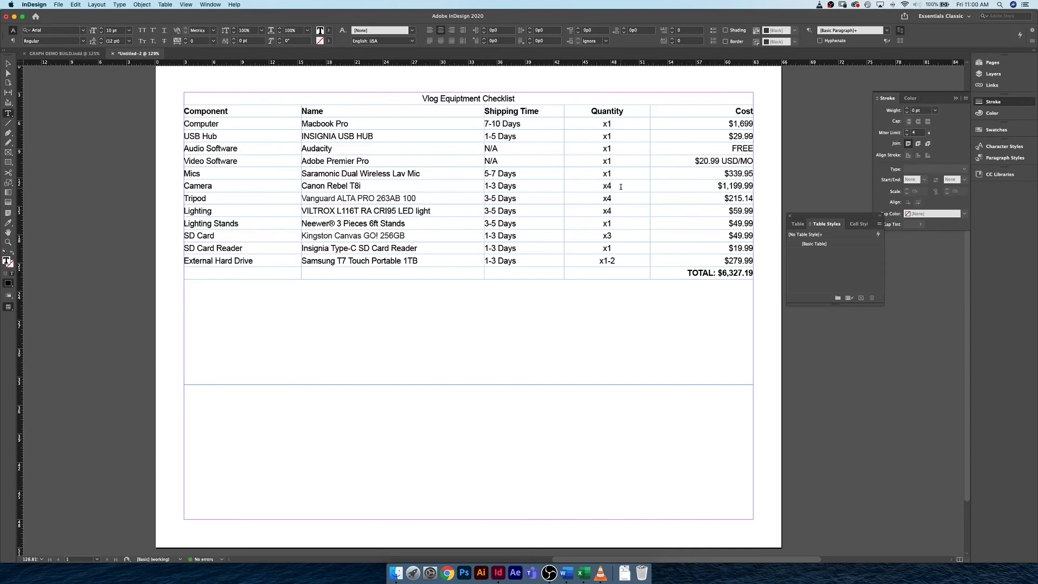
Undo the Excel edits so Camera, Tripod and Lighting quantities return to x2, x3 and x3
left_click(584, 573)
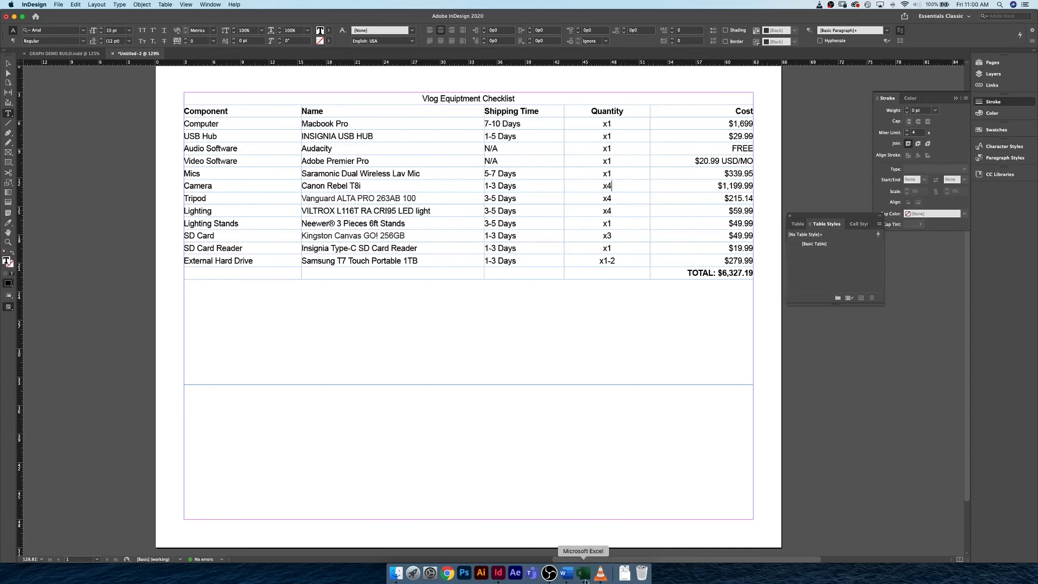
scroll(315, 481, "down", 2)
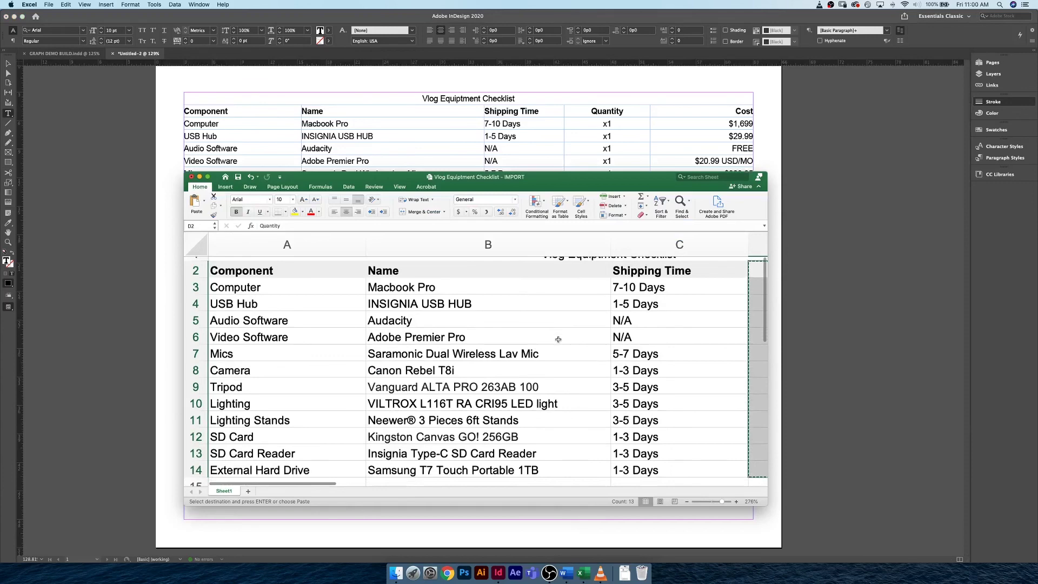
scroll(387, 481, "right", 3)
scroll(387, 480, "up", 1)
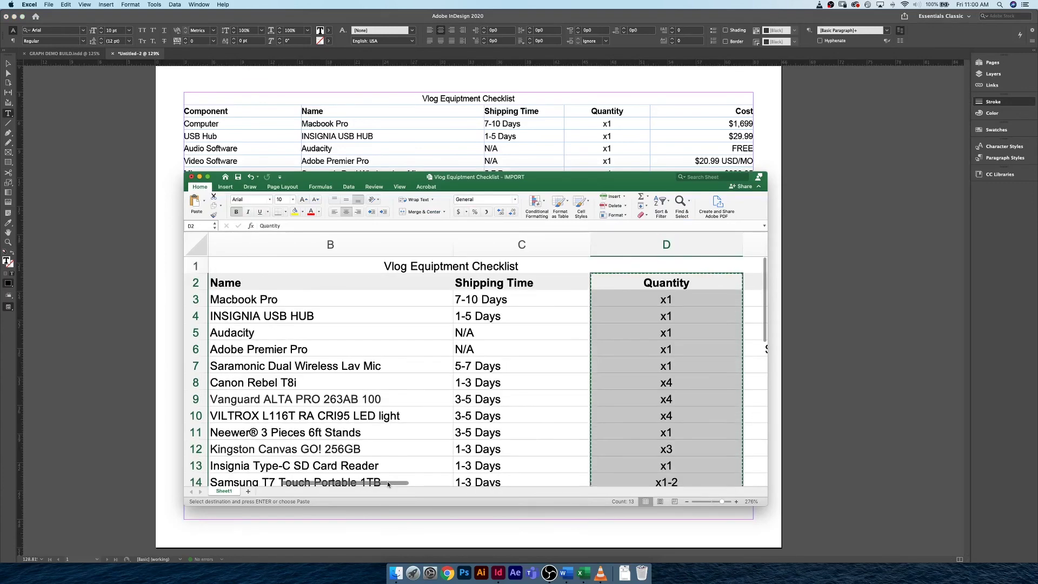
left_click(680, 382)
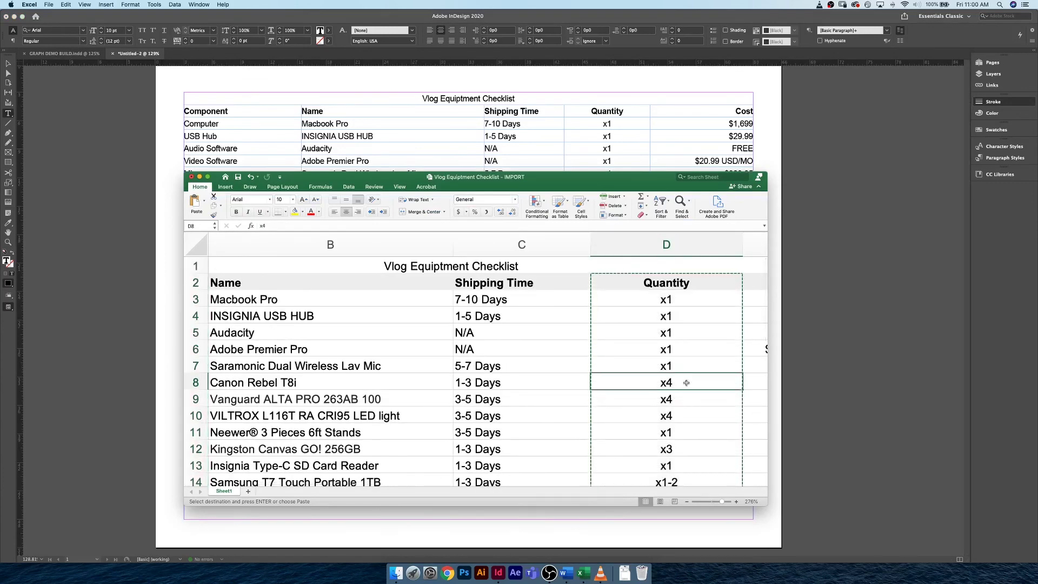
key("Down")
key("Down")
key("super+z")
key("super+z")
Zoom out and copy the entire checklist range A1:E15
scroll(697, 443, "right", 1)
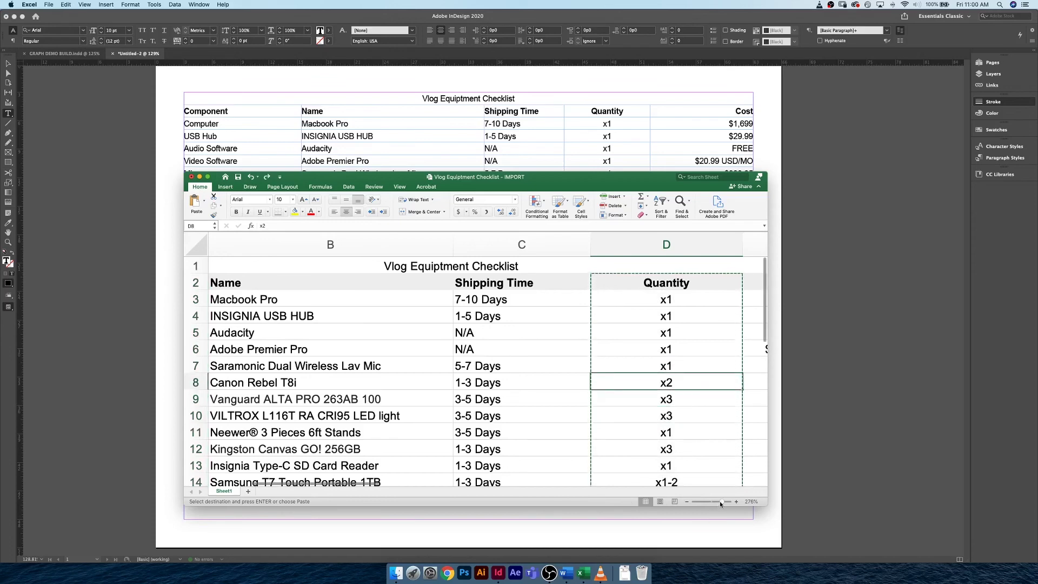
left_click(715, 501)
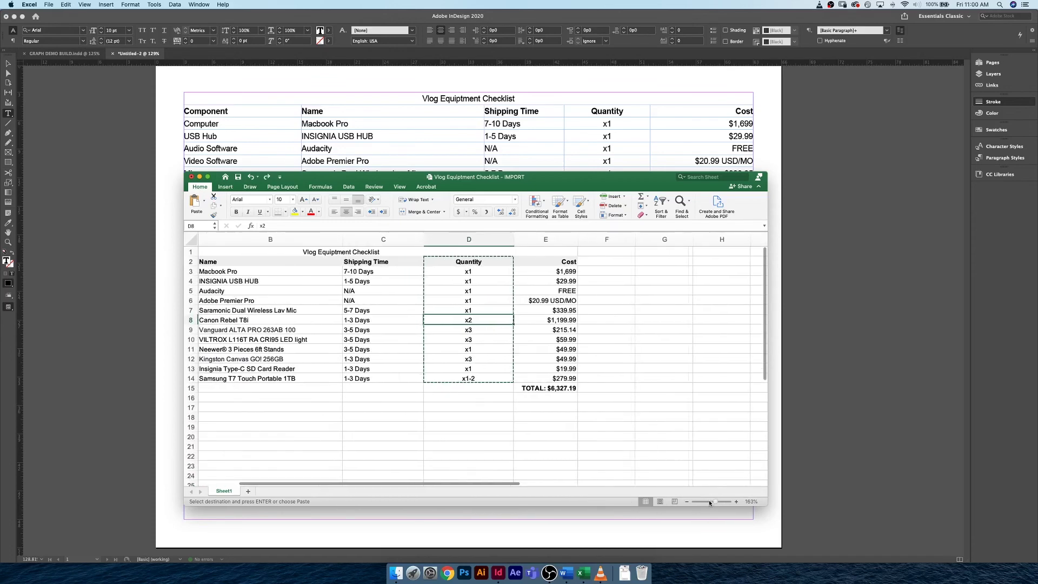
scroll(249, 269, "up", 1)
left_click_drag(214, 252, 541, 397)
scroll(541, 396, "left", 2)
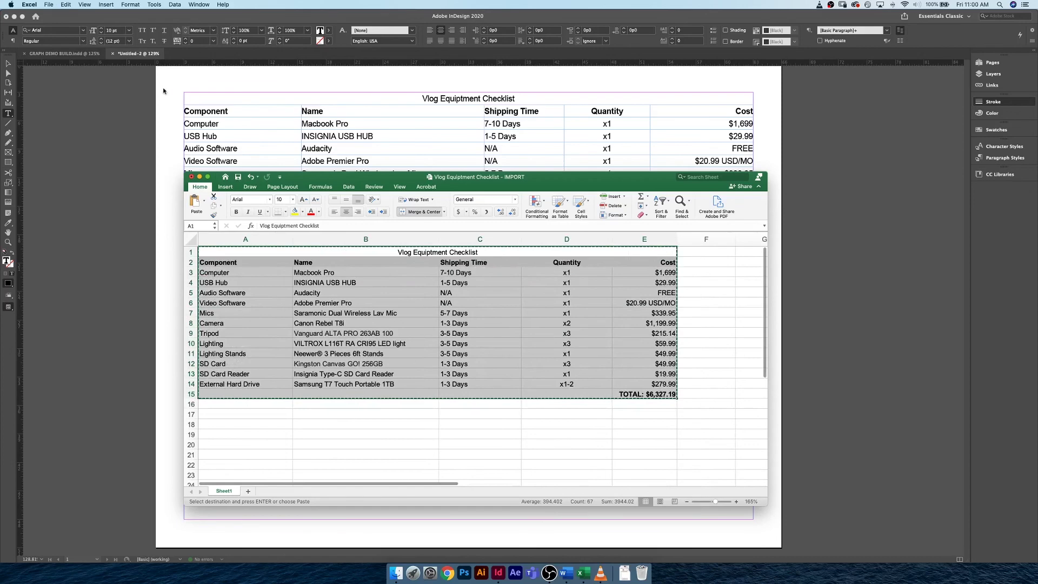
Paste the full Excel checklist over the InDesign table, restoring Camera x2, Tripod x3 and Lighting x3
left_click(204, 99)
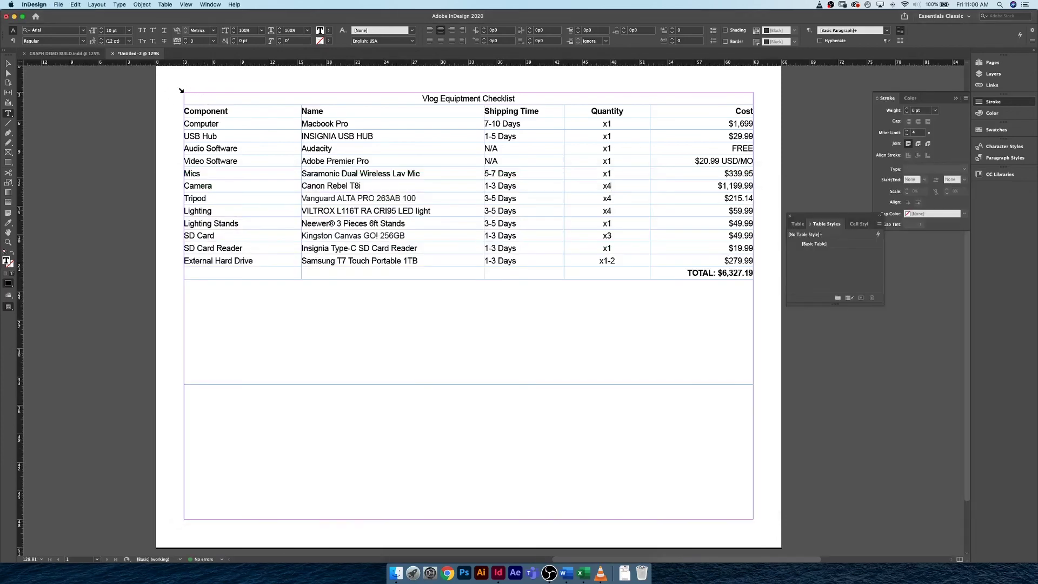
left_click(181, 90)
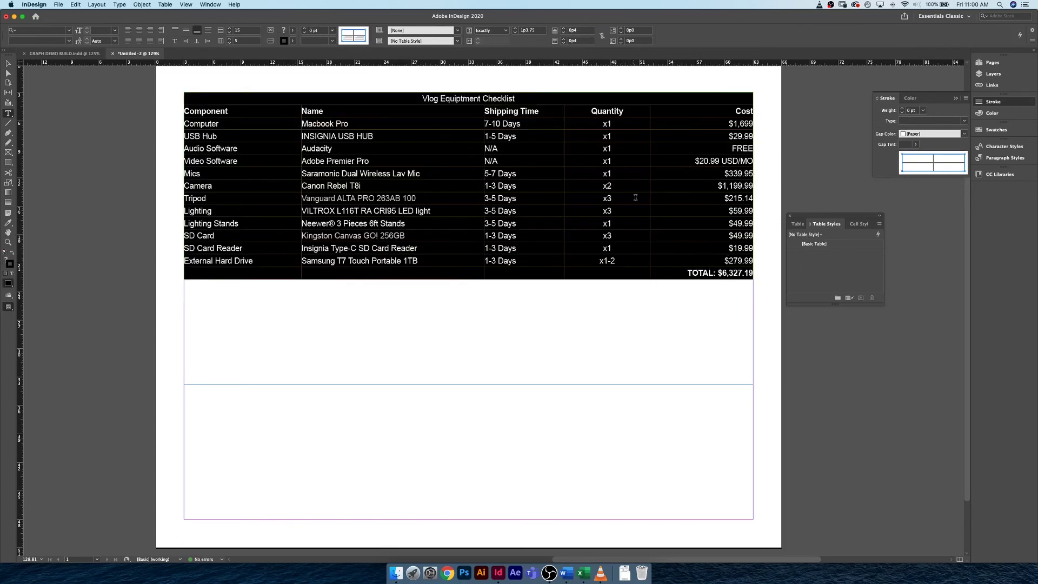
left_click(631, 185)
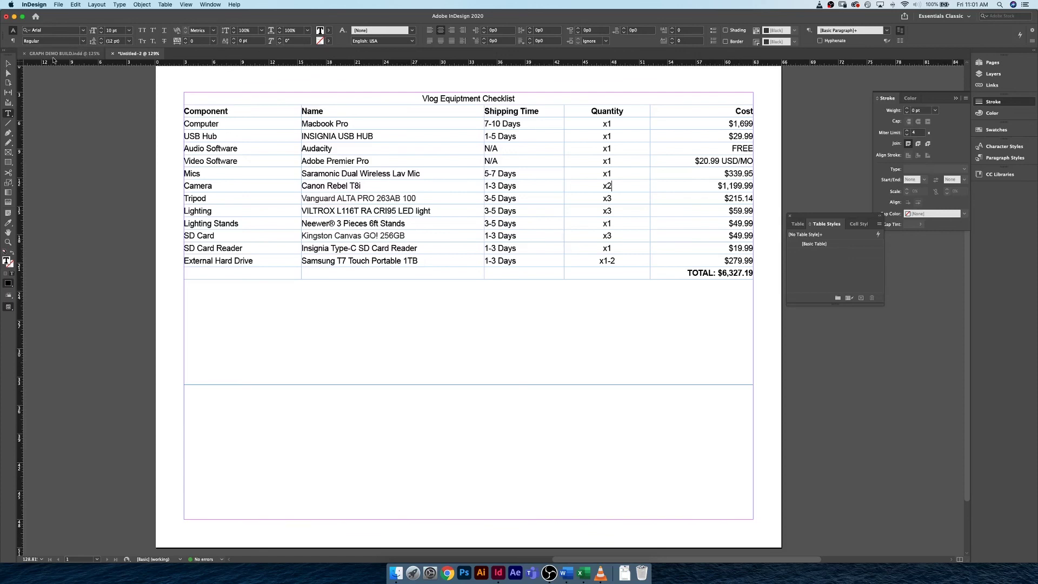
Shorten the table's text frame so its bottom edge sits just below the table
key("Escape")
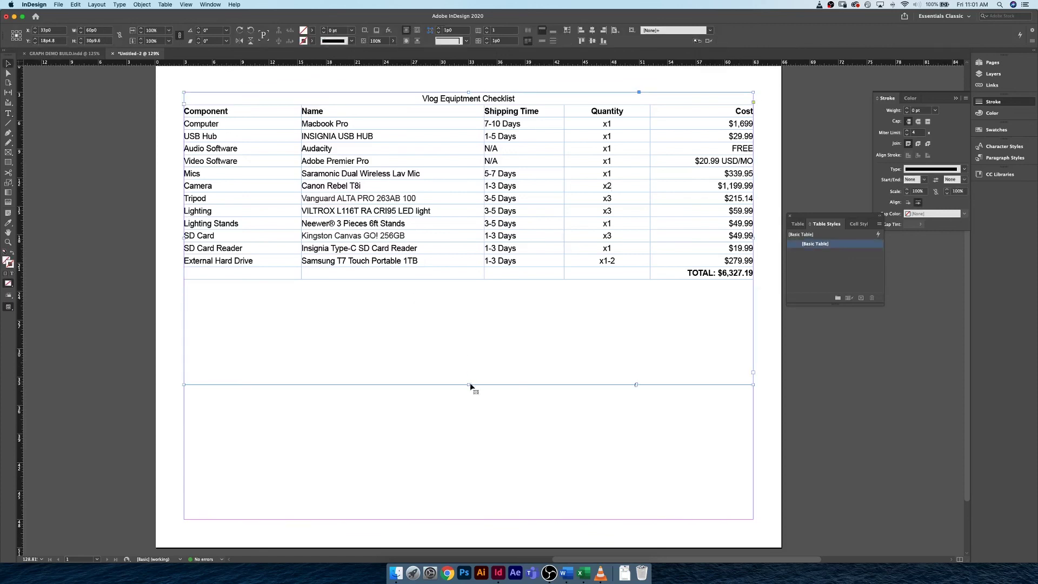
left_click_drag(468, 384, 473, 300)
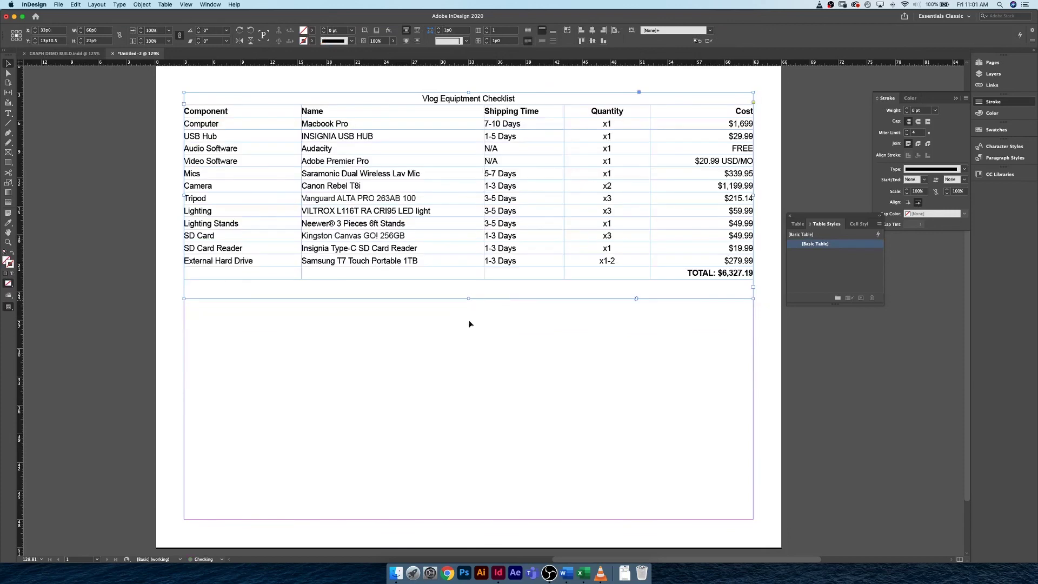
left_click(464, 335)
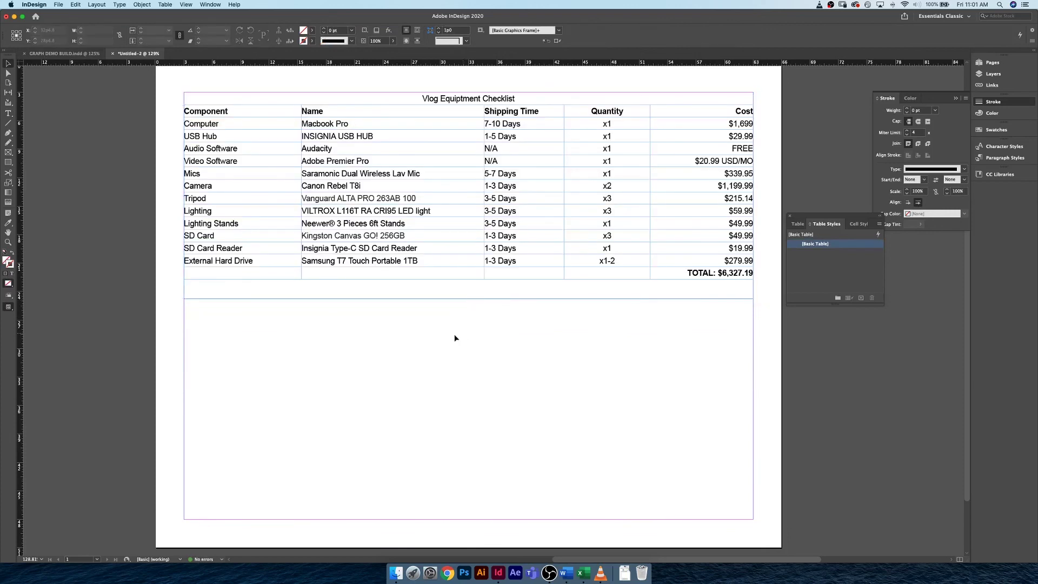
Close the TABLE FORMATTED document in Microsoft Word, leaving the InDesign checklist page showing
left_click(566, 573)
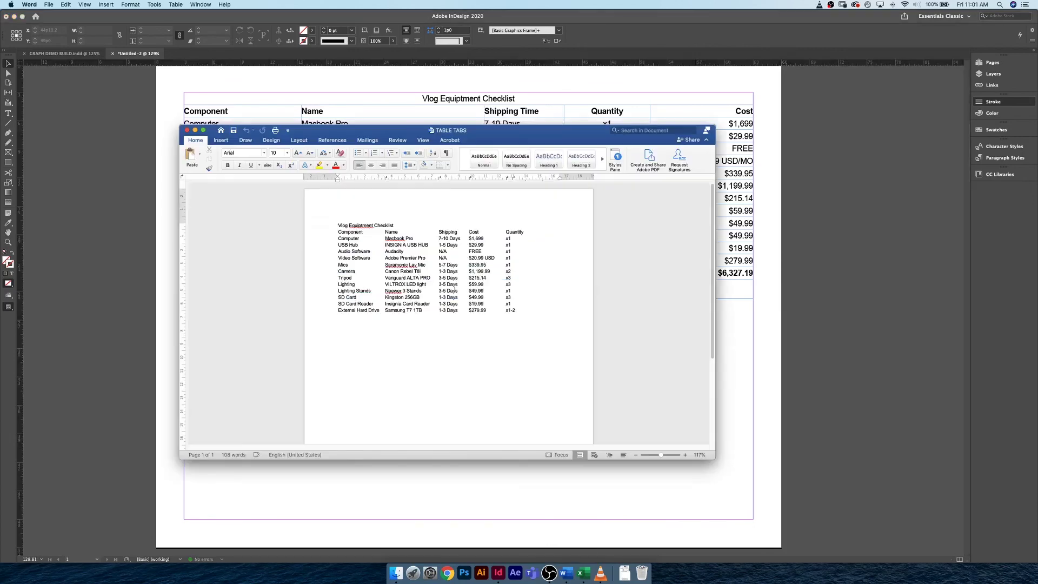
left_click(187, 132)
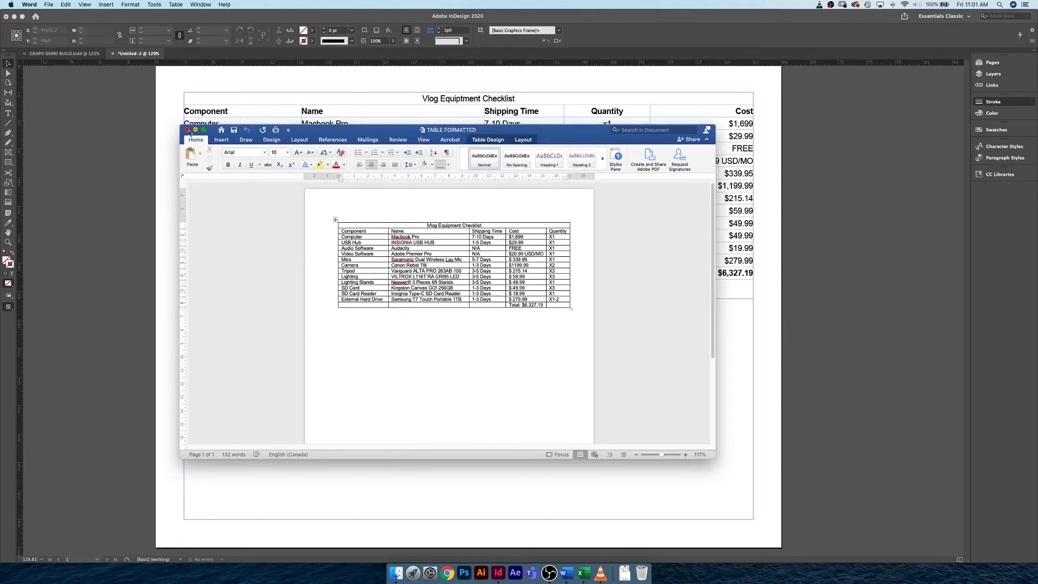
left_click(188, 130)
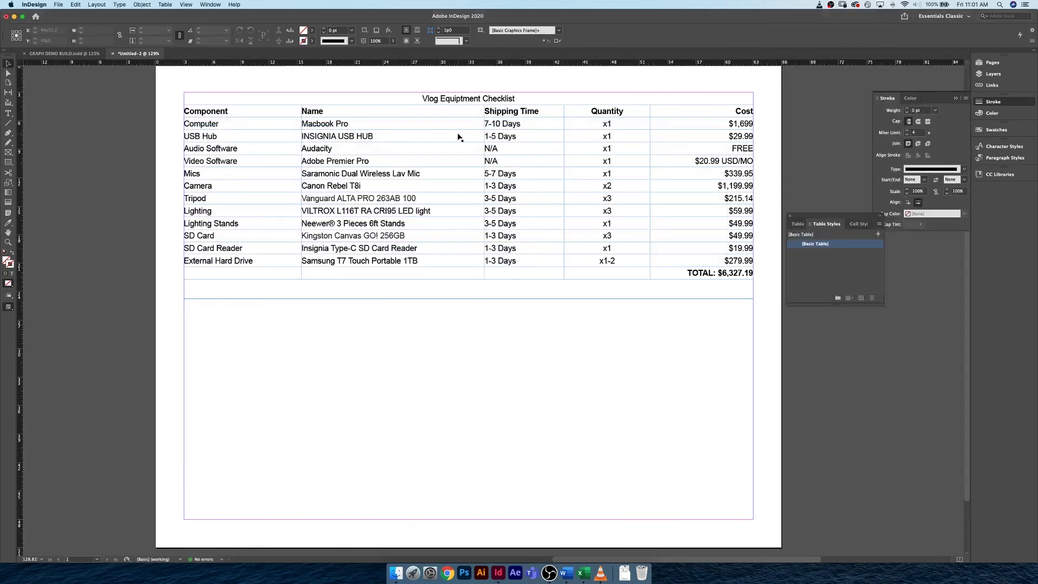